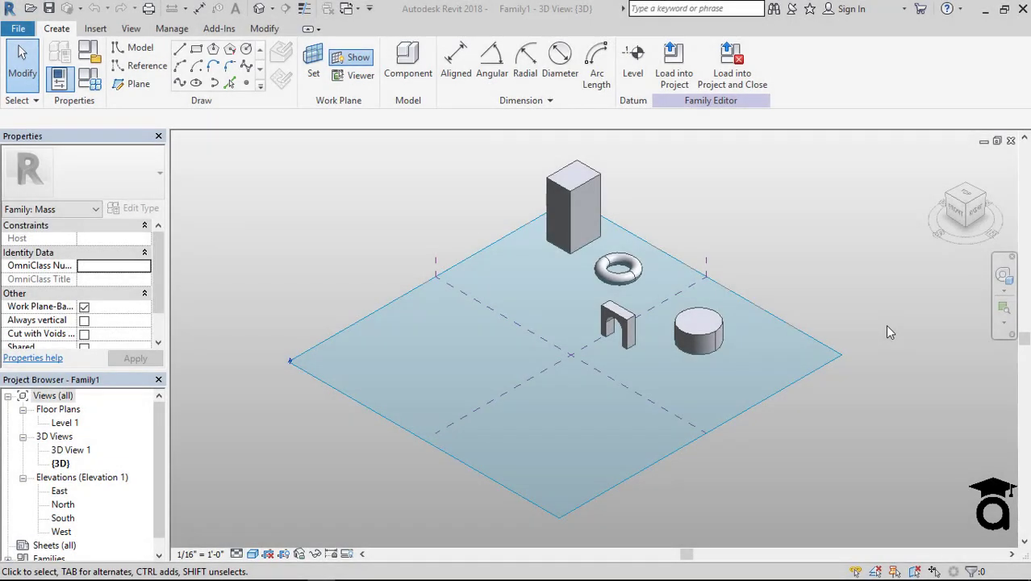
Step: Turn off the display of the active work plane in the 3D view
{"action": "left_click", "coordinate": [885, 325]}
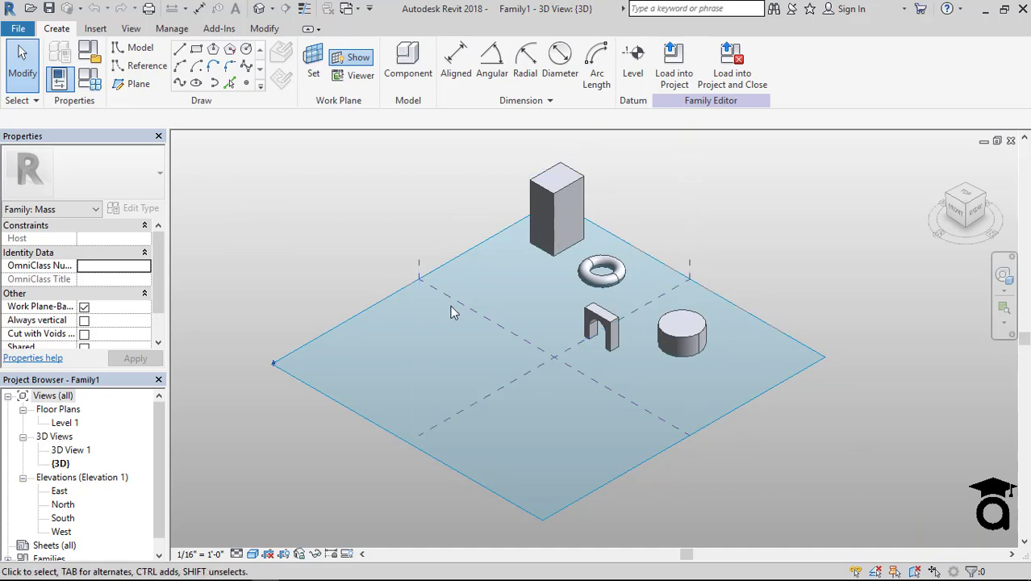
{"action": "mouse_move", "coordinate": [463, 324]}
{"action": "middle_mouse_down"}
{"action": "mouse_move", "coordinate": [445, 327]}
{"action": "mouse_move", "coordinate": [468, 327]}
{"action": "middle_mouse_up"}
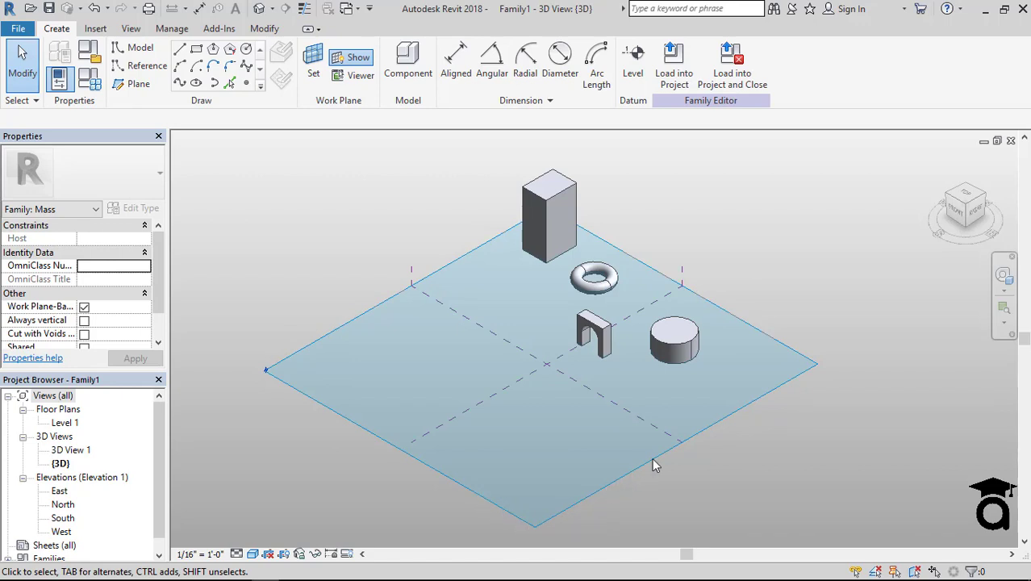
{"action": "left_click", "coordinate": [357, 62]}
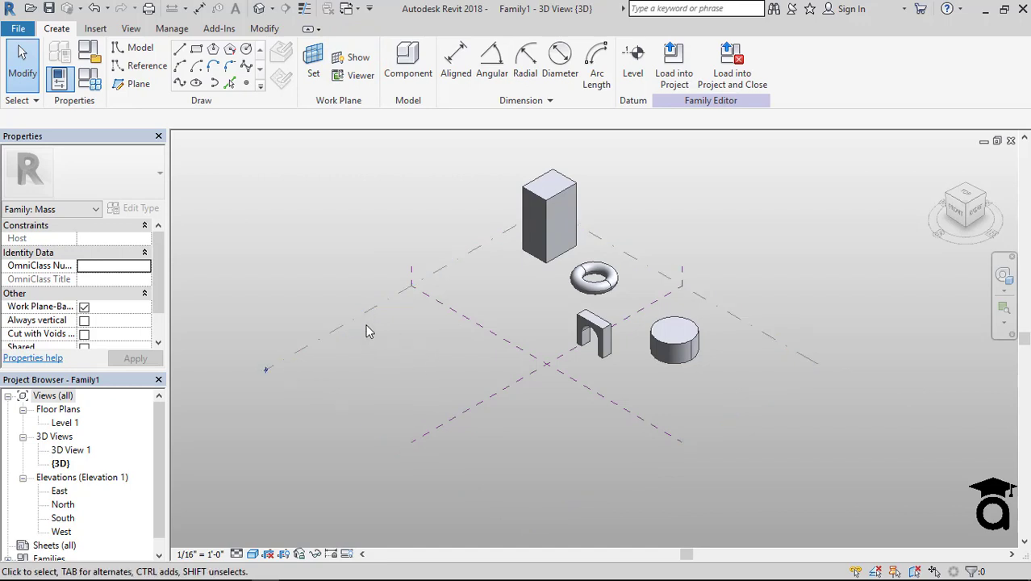
{"action": "left_click", "coordinate": [353, 60]}
{"action": "left_click", "coordinate": [353, 60]}
Step: Make Level 1 the active work plane and keep the work plane display turned off
{"action": "left_click", "coordinate": [315, 75]}
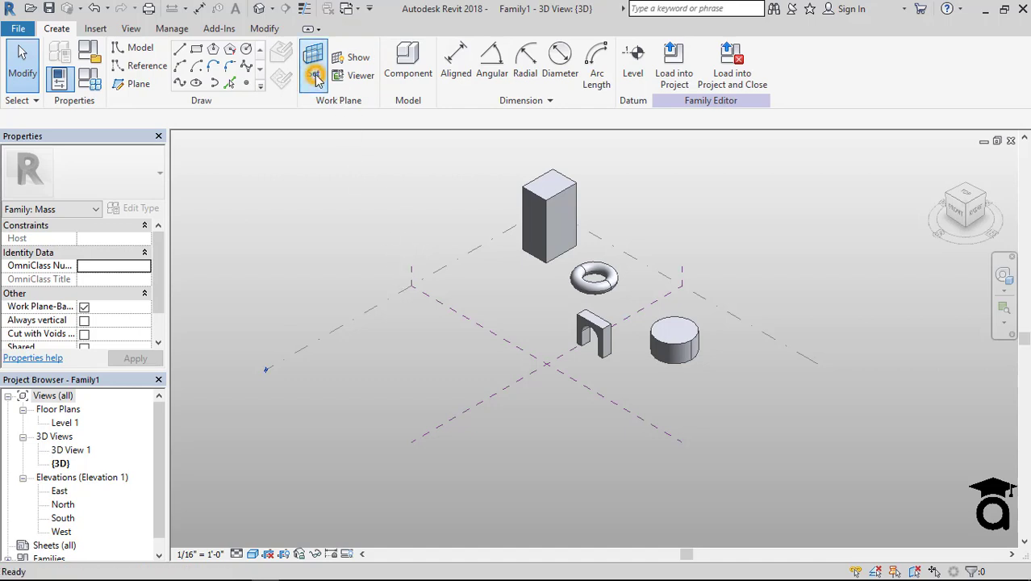
{"action": "left_click", "coordinate": [410, 267]}
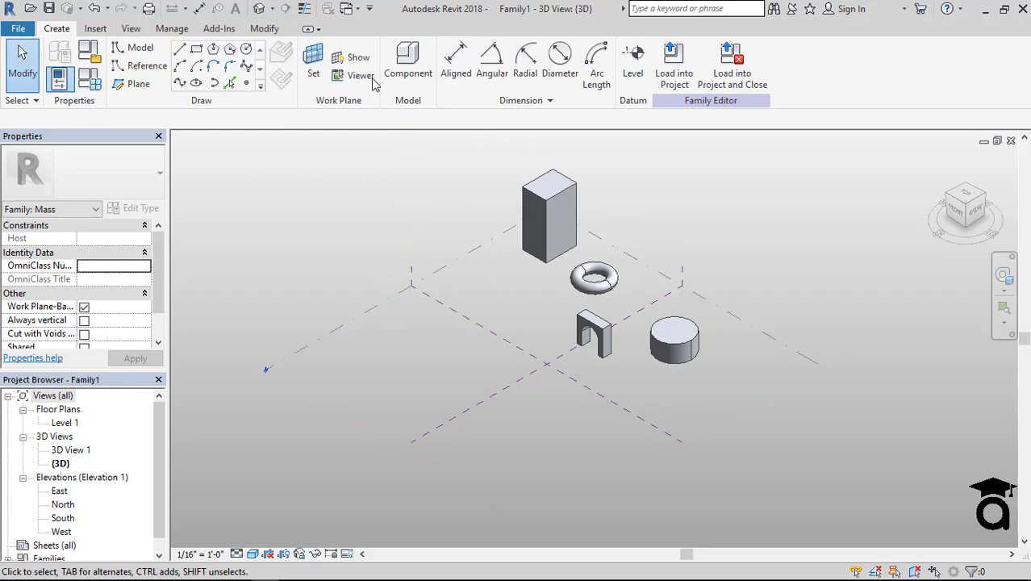
{"action": "left_click", "coordinate": [355, 58]}
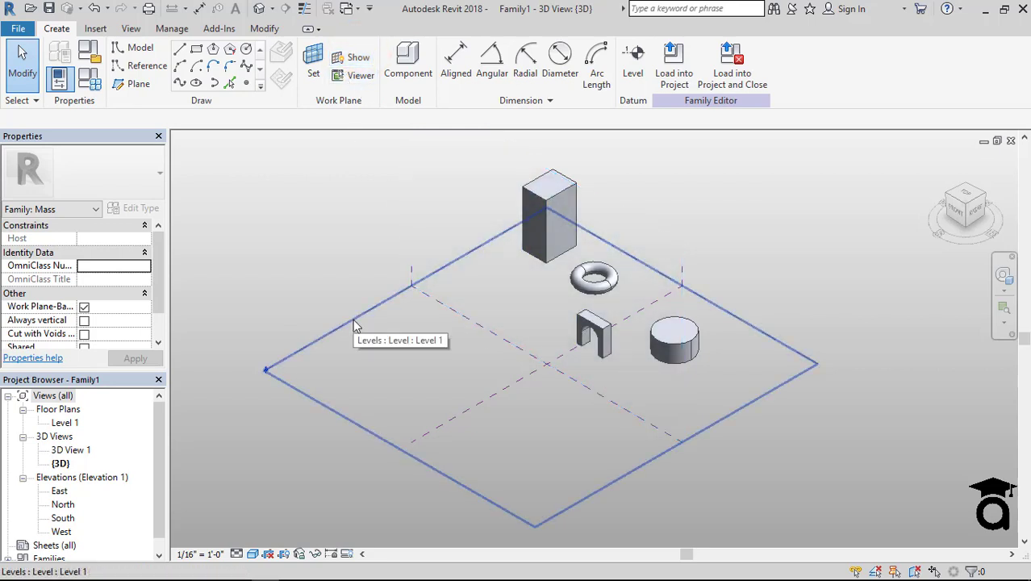
{"action": "left_click", "coordinate": [353, 320]}
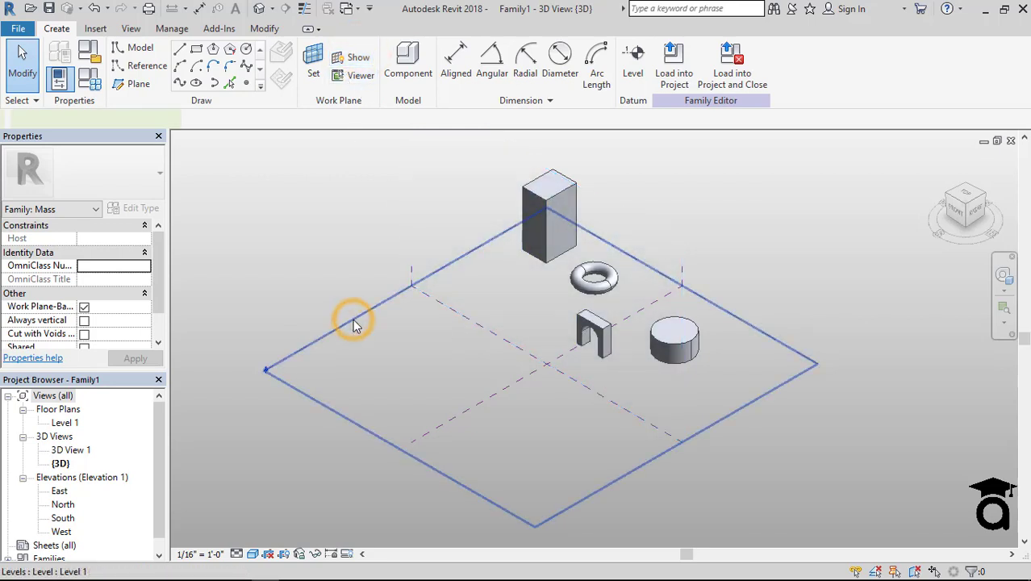
{"action": "left_click", "coordinate": [349, 278]}
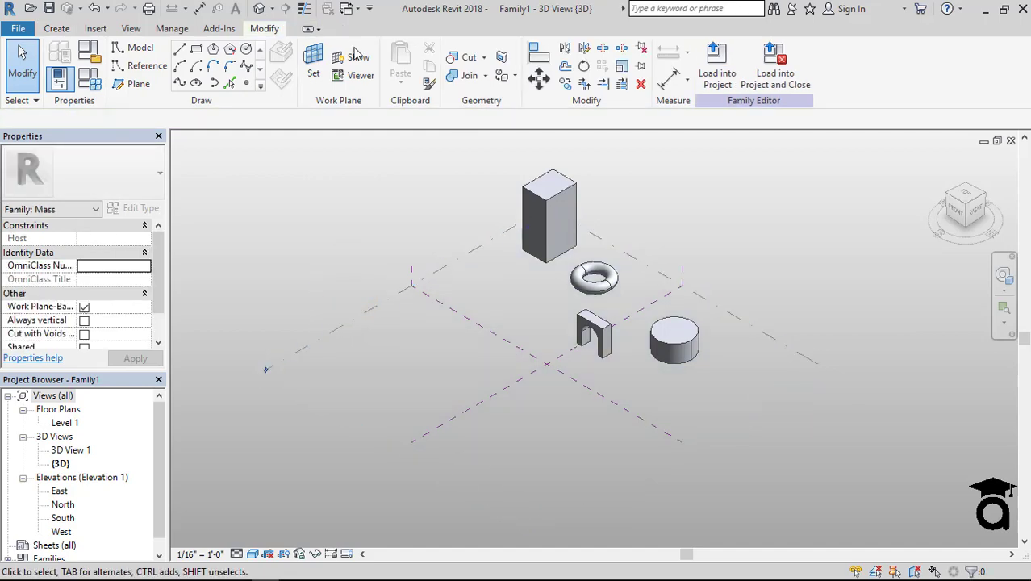
{"action": "left_click", "coordinate": [355, 57]}
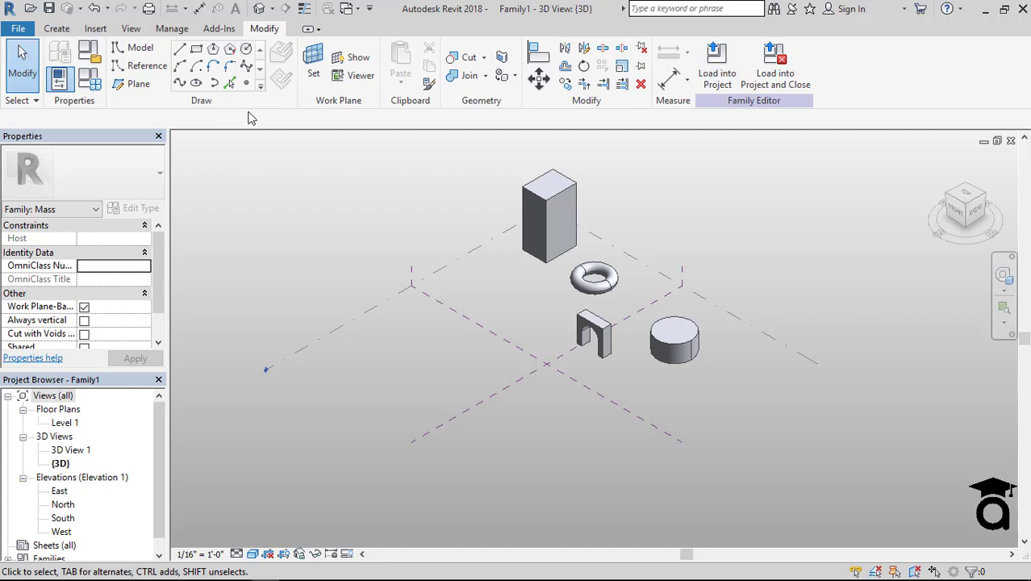
Step: Draw a model-line rectangle about 73' long on Level 1, in the empty area near the level's west edge
{"action": "left_click", "coordinate": [198, 52]}
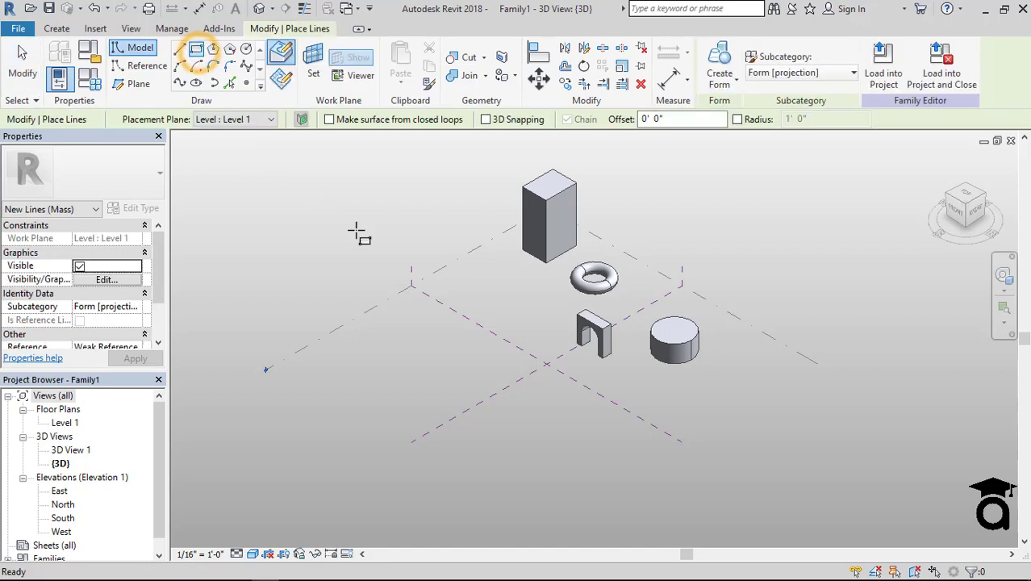
{"action": "left_click", "coordinate": [389, 321]}
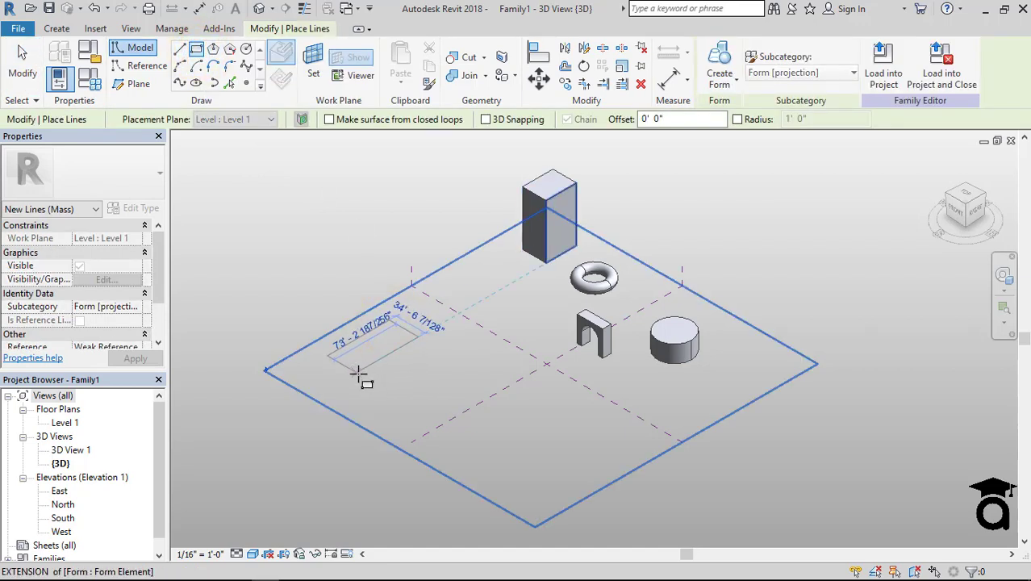
{"action": "left_click", "coordinate": [370, 376]}
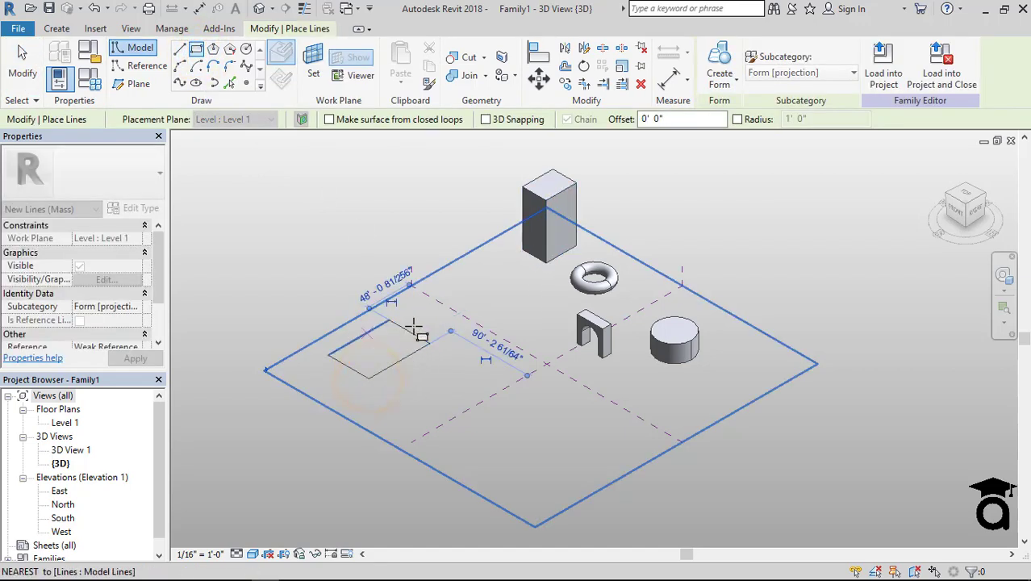
{"action": "key", "text": "Escape"}
{"action": "key", "text": "Escape"}
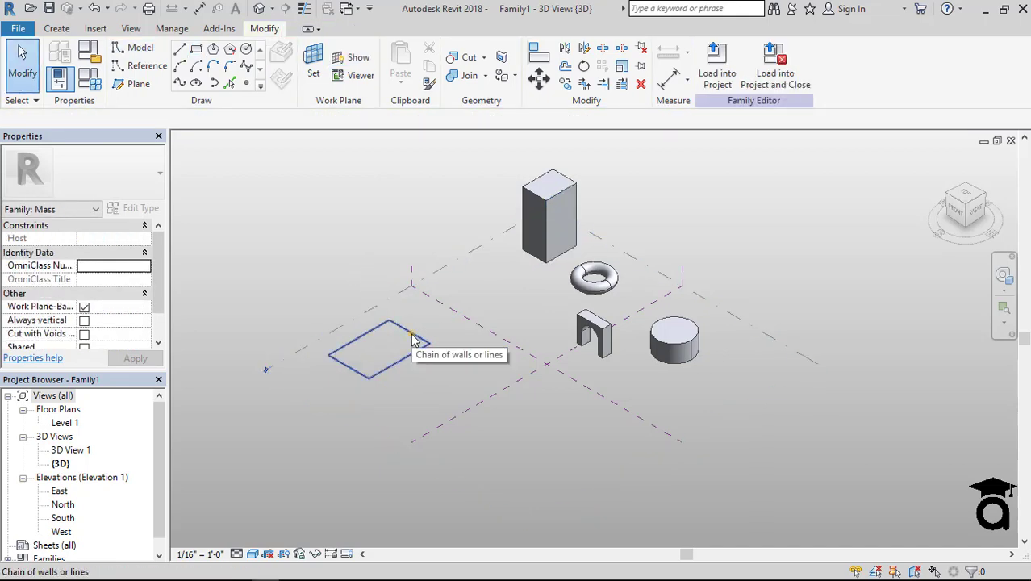
Step: Create a solid box form 30' high from the whole rectangle chain
{"action": "left_click", "coordinate": [412, 337]}
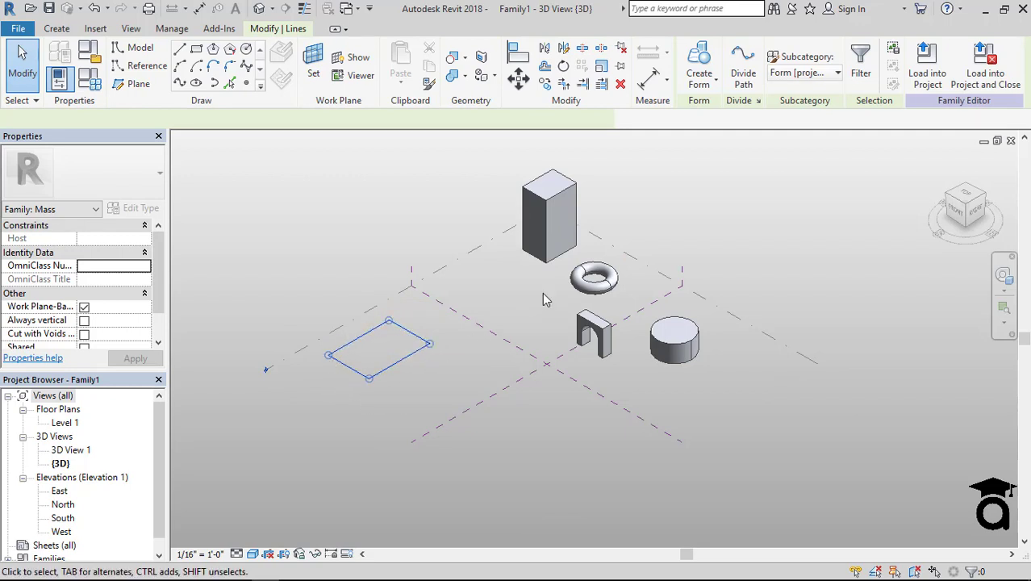
{"action": "left_click", "coordinate": [702, 63]}
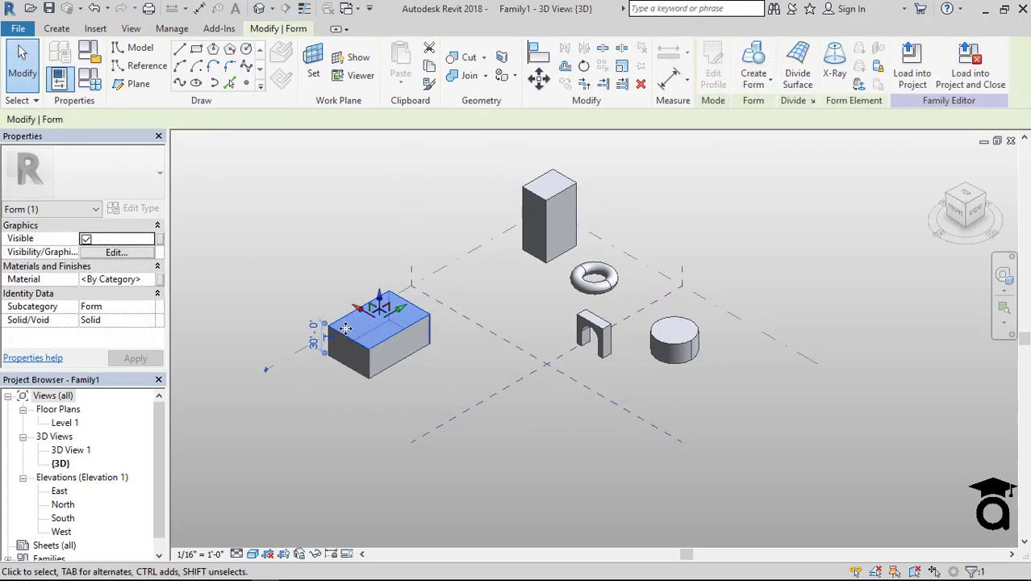
{"action": "left_click", "coordinate": [345, 266]}
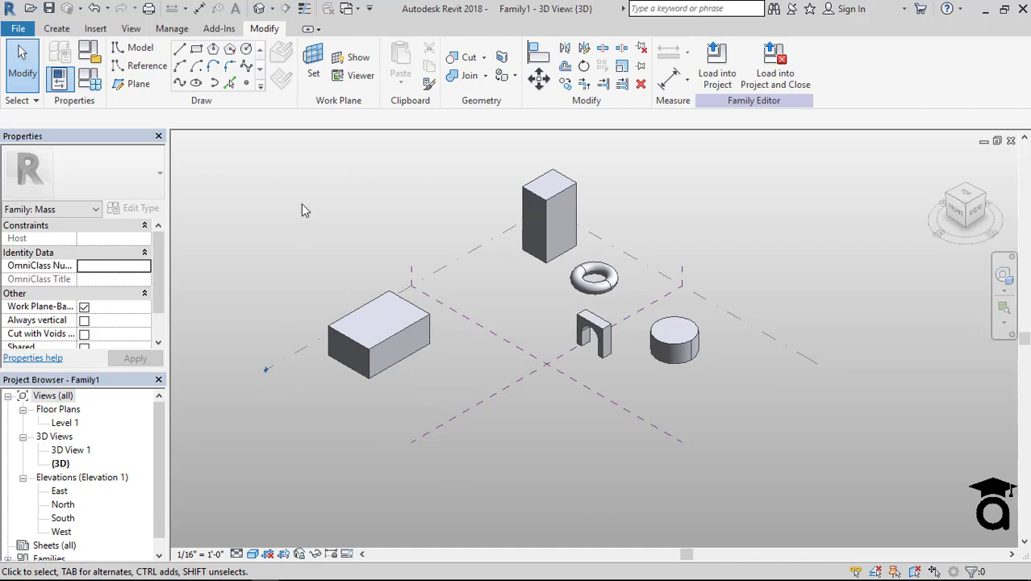
Step: Draw a model-line circle with a 20' radius on Level 1, in the open area beside the new box
{"action": "left_click", "coordinate": [249, 51]}
{"action": "left_click", "coordinate": [471, 378]}
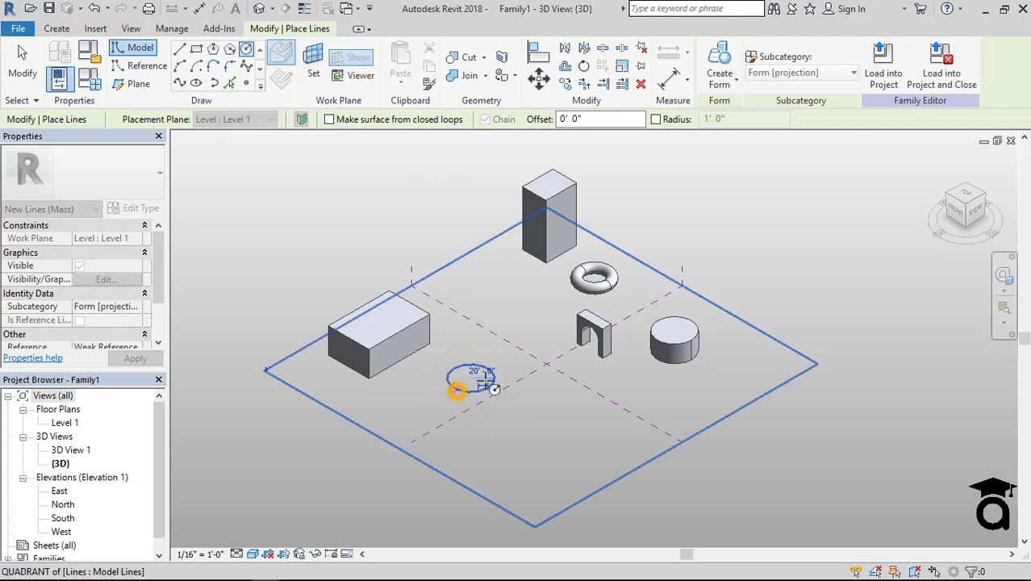
{"action": "left_click", "coordinate": [449, 379]}
{"action": "key", "text": "Escape"}
{"action": "key", "text": "Escape"}
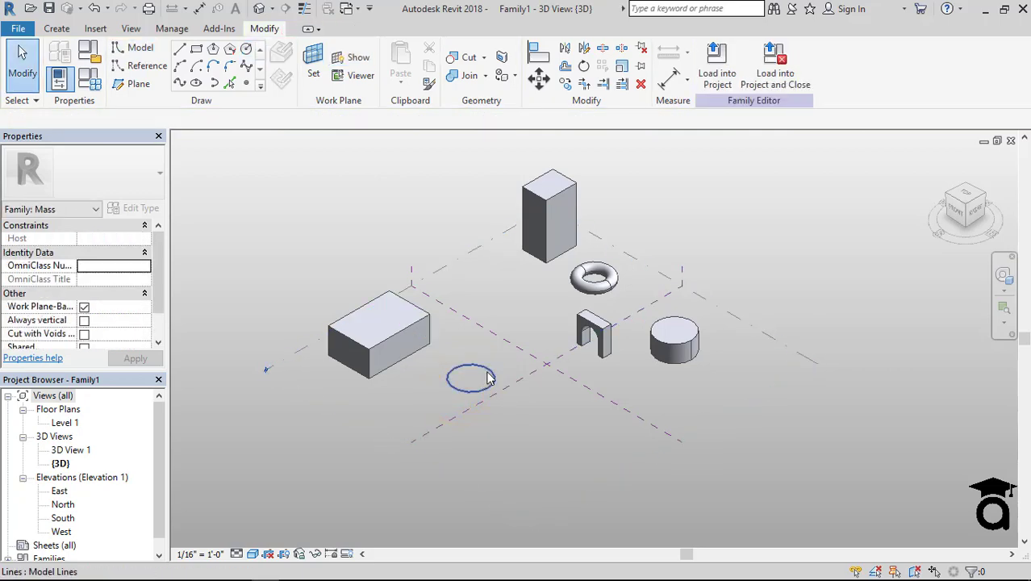
Step: Create a solid form from the circle on Level 1, choosing the sphere option
{"action": "left_click", "coordinate": [487, 376]}
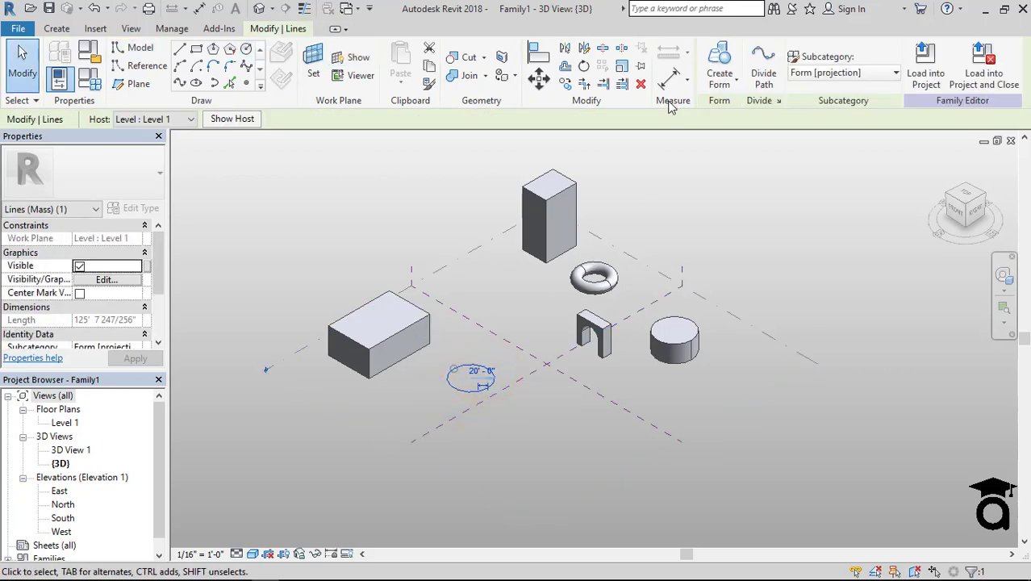
{"action": "left_click", "coordinate": [718, 61]}
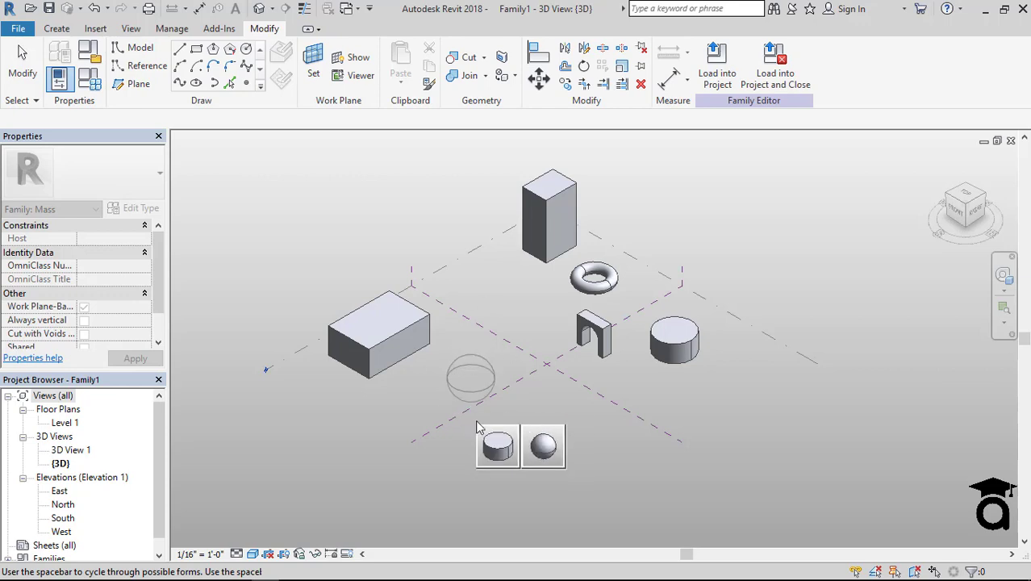
{"action": "left_click", "coordinate": [553, 451]}
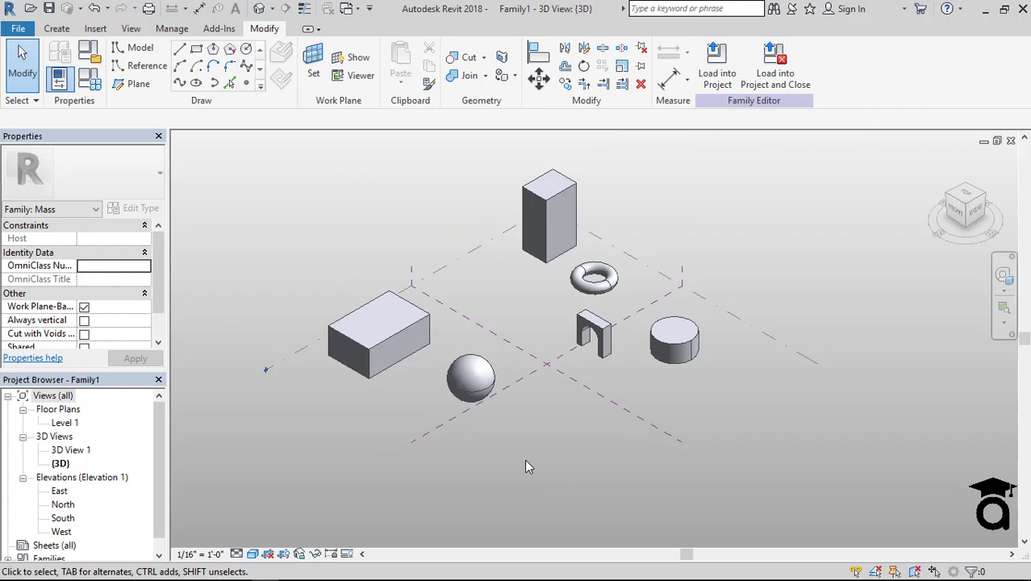
Step: Draw a circle with a 20' radius on the vertical Center (Left/Right) reference plane, above the sphere
{"action": "left_click", "coordinate": [425, 437]}
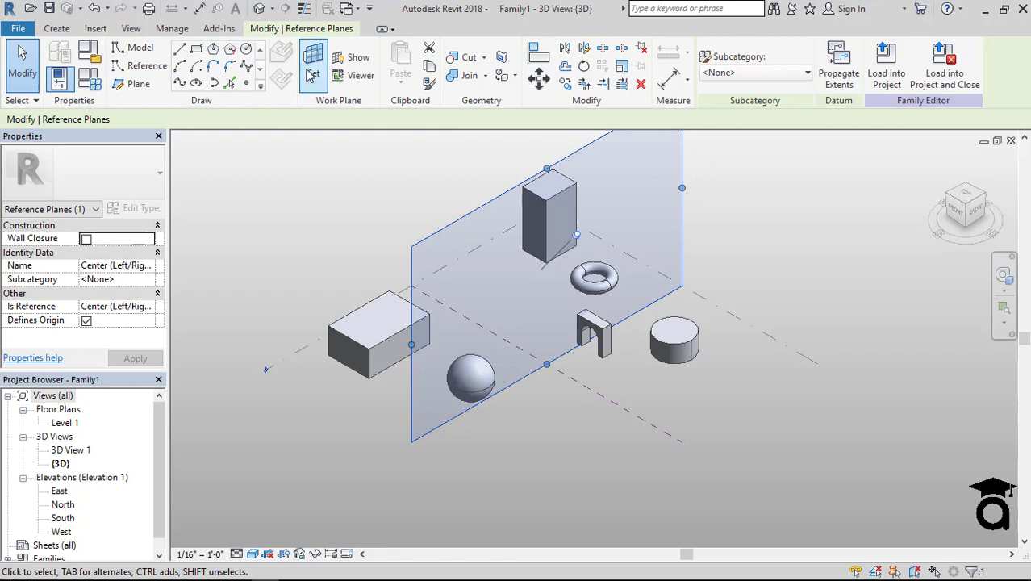
{"action": "left_click", "coordinate": [243, 51]}
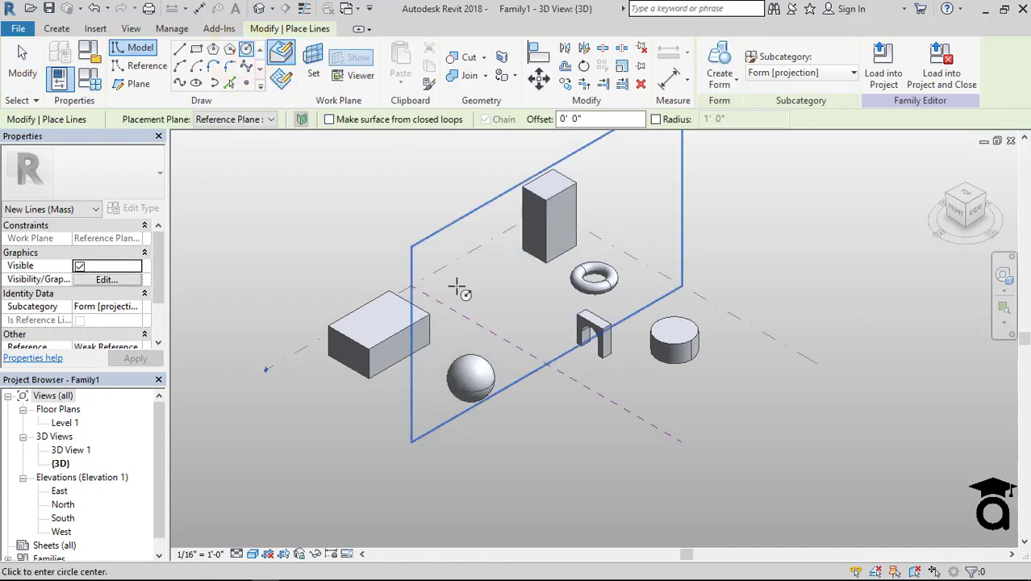
{"action": "left_click", "coordinate": [479, 298]}
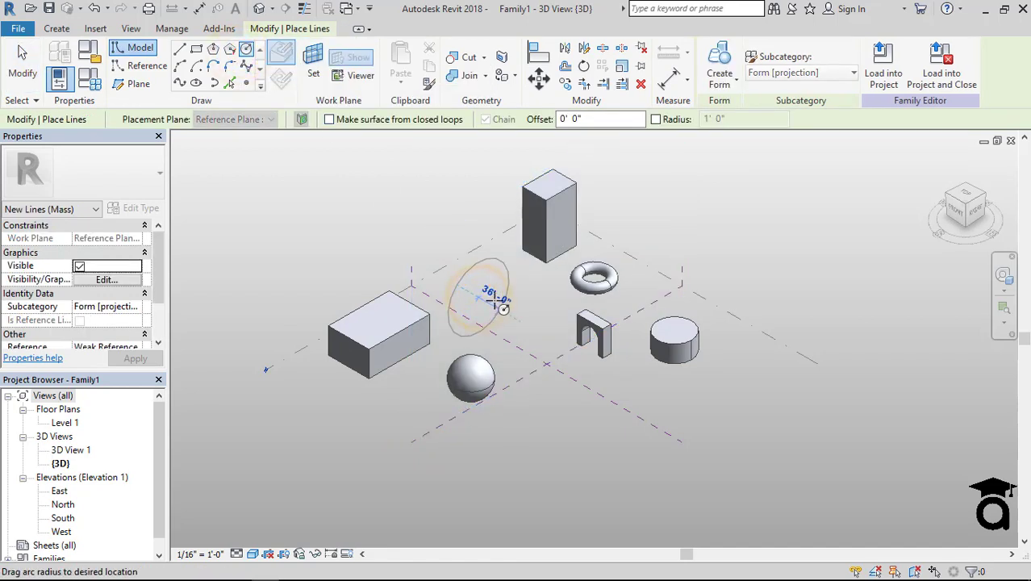
{"action": "left_click", "coordinate": [494, 301]}
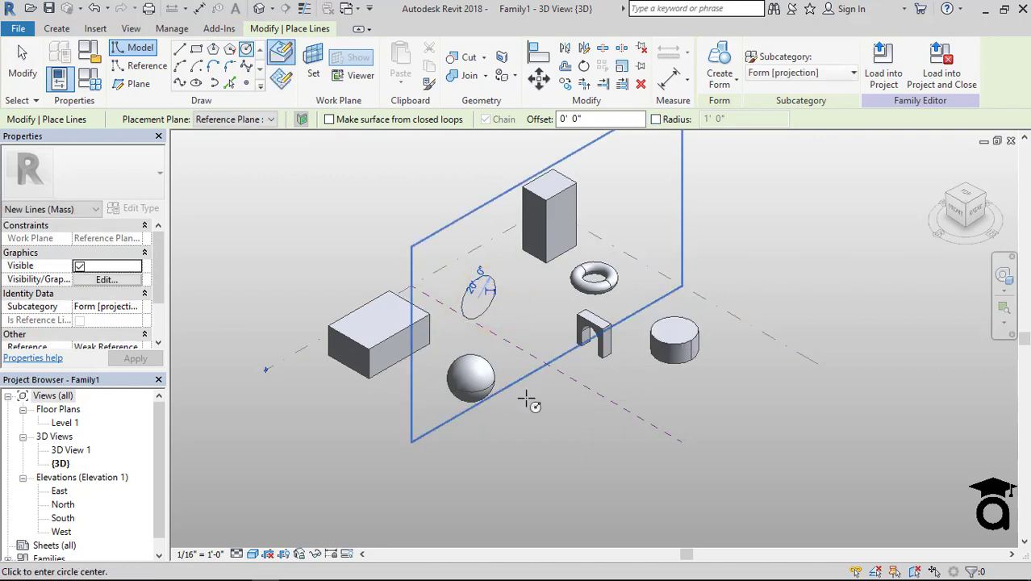
{"action": "key", "text": "Escape"}
{"action": "key", "text": "Escape"}
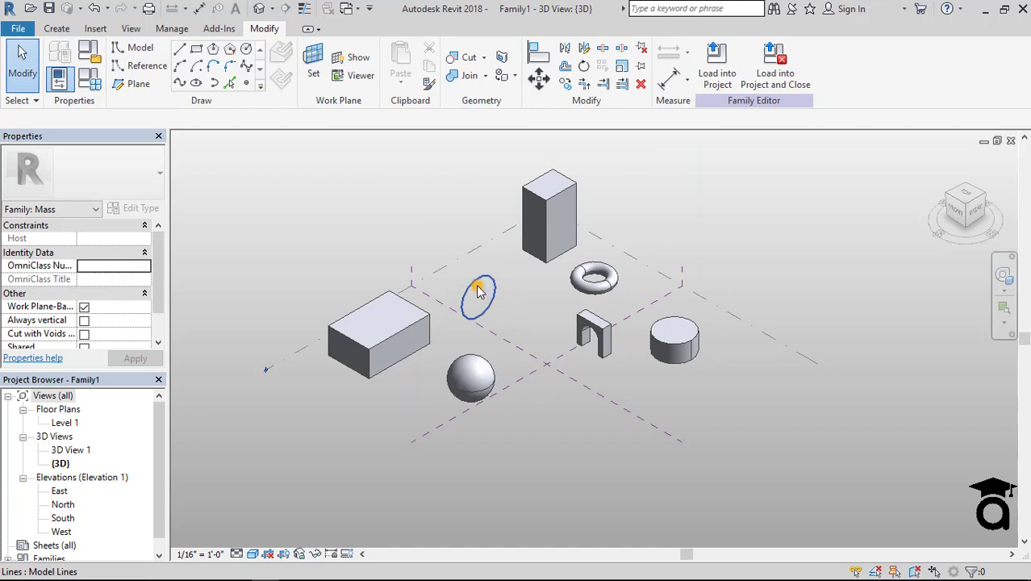
Step: Create a solid form from the vertical circle, choosing the cylinder option
{"action": "left_click", "coordinate": [477, 291]}
{"action": "left_click", "coordinate": [722, 61]}
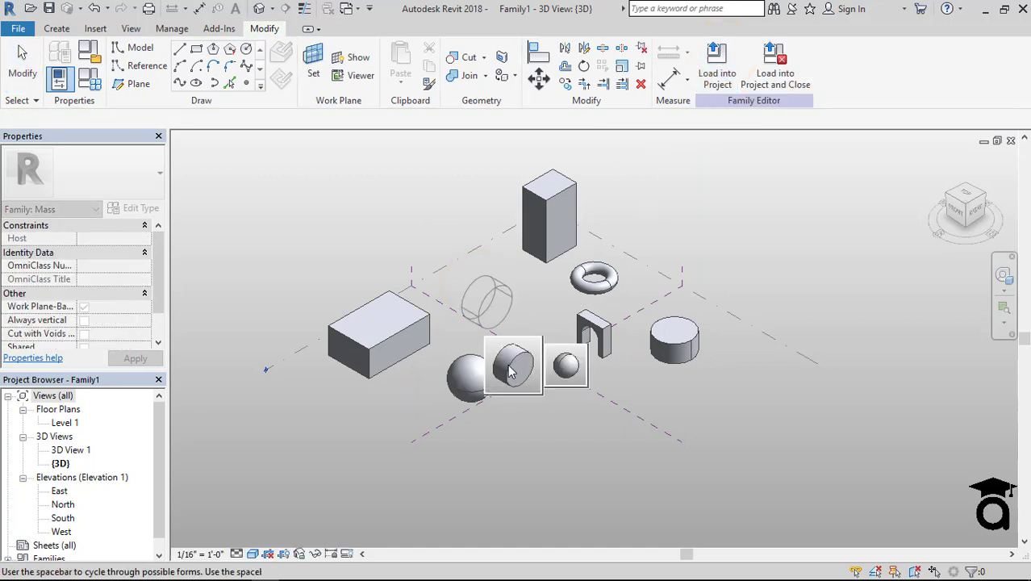
{"action": "left_click", "coordinate": [510, 371]}
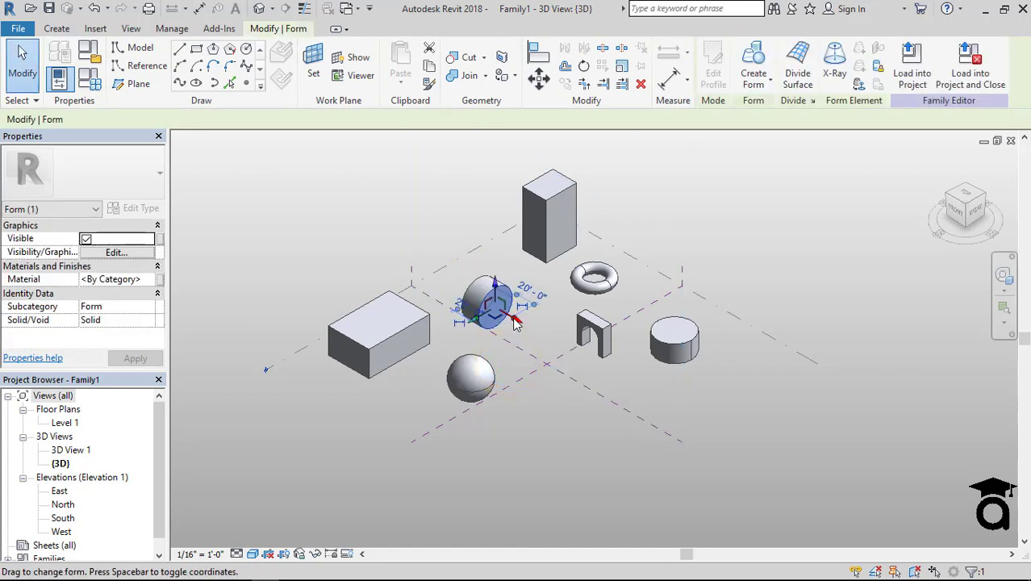
{"action": "left_click", "coordinate": [704, 213]}
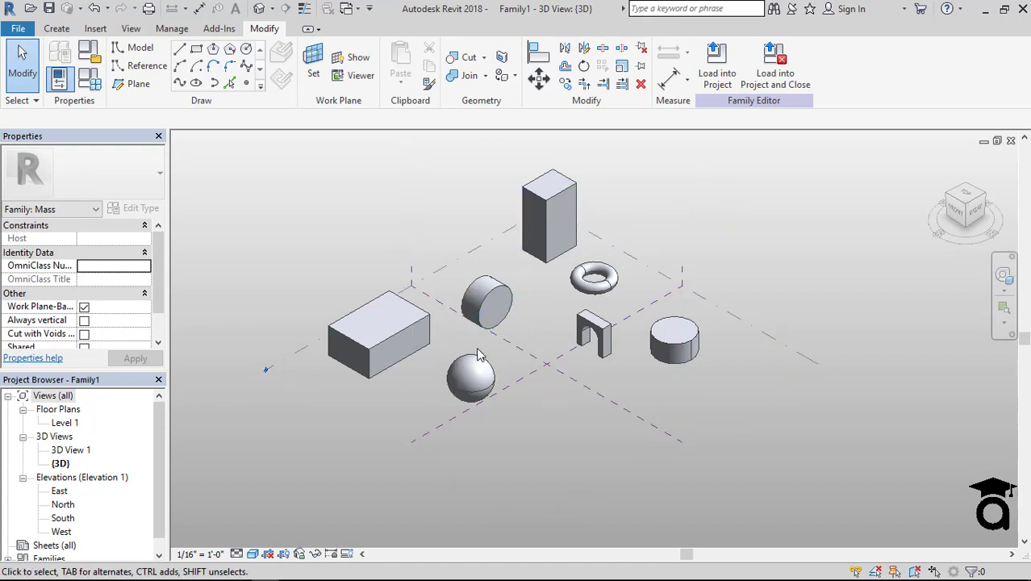
Step: Draw one slanted straight reference line on the vertical reference plane, in the empty space behind the torus
{"action": "left_click", "coordinate": [536, 441]}
{"action": "middle_click_drag", "start_coordinate": [546, 439], "coordinate": [597, 429], "text": "shift"}
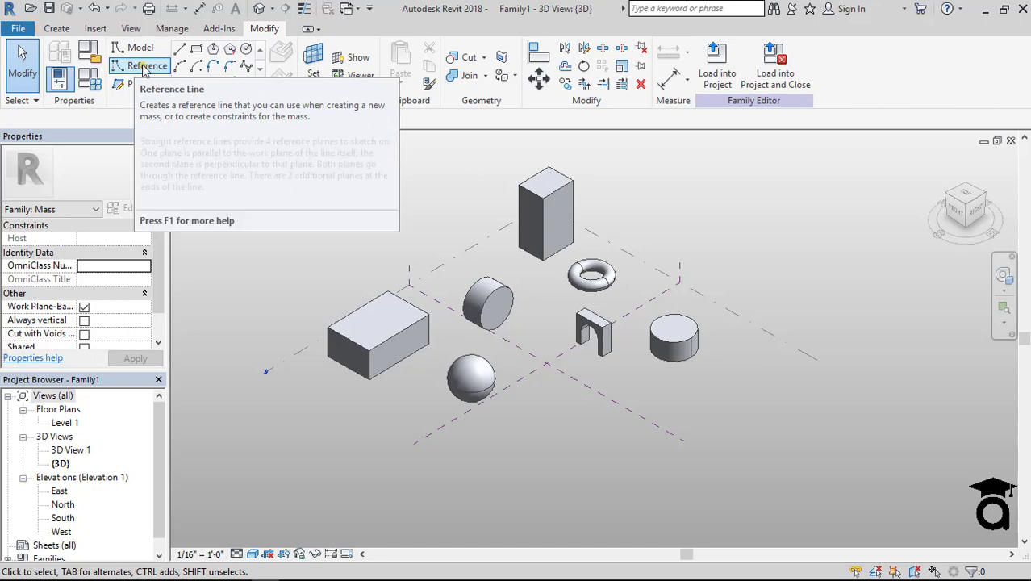
{"action": "left_click", "coordinate": [143, 66]}
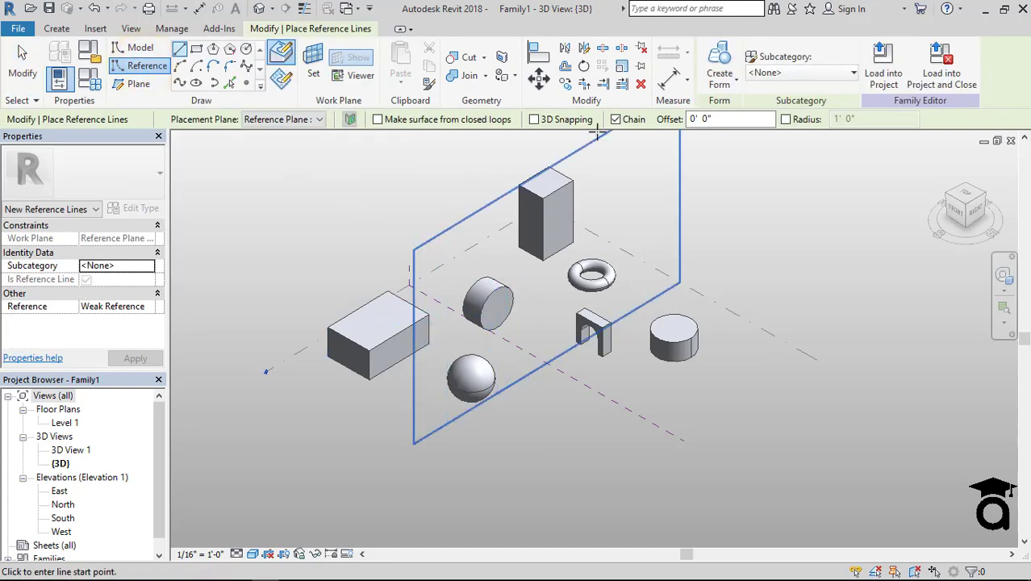
{"action": "left_click", "coordinate": [655, 199]}
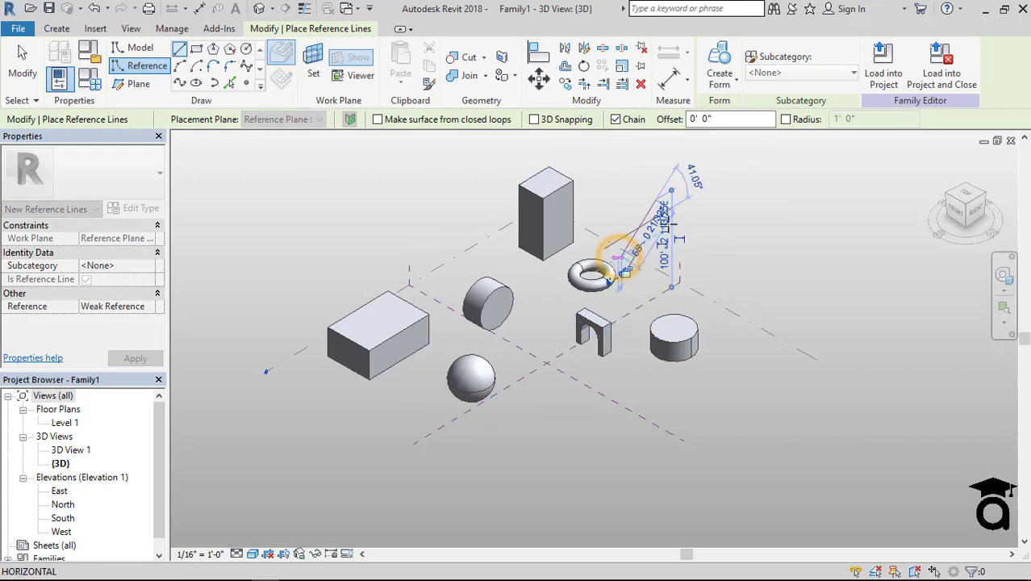
{"action": "left_click", "coordinate": [622, 253]}
{"action": "key", "text": "Escape"}
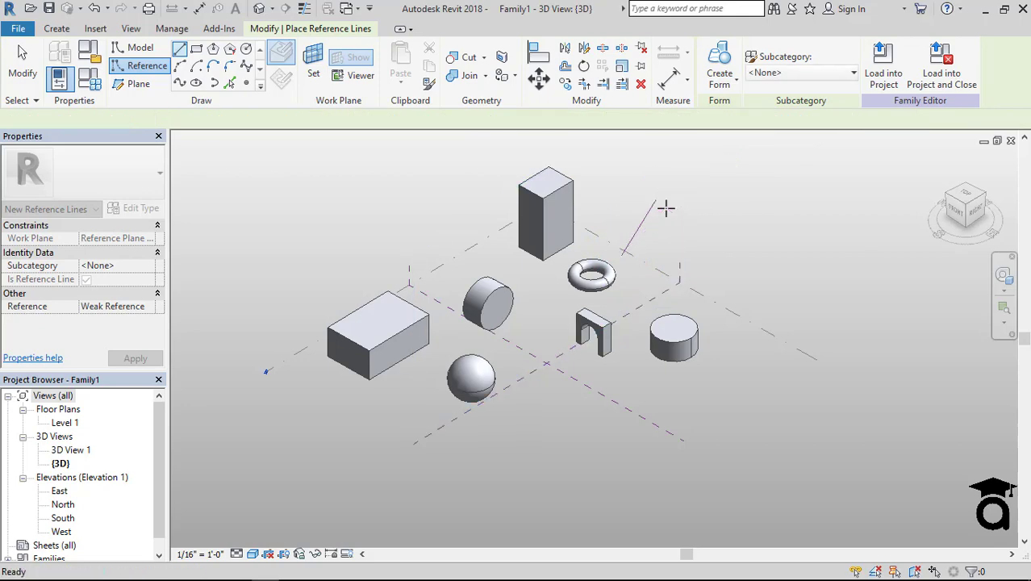
{"action": "key", "text": "Escape"}
Step: Inspect the slanted reference line's built-in planes, select the line, and turn on the display of the active work plane
{"action": "scroll", "coordinate": [665, 206], "scroll_direction": "up", "scroll_amount": 4}
{"action": "scroll", "coordinate": [659, 213], "scroll_direction": "up", "scroll_amount": 4}
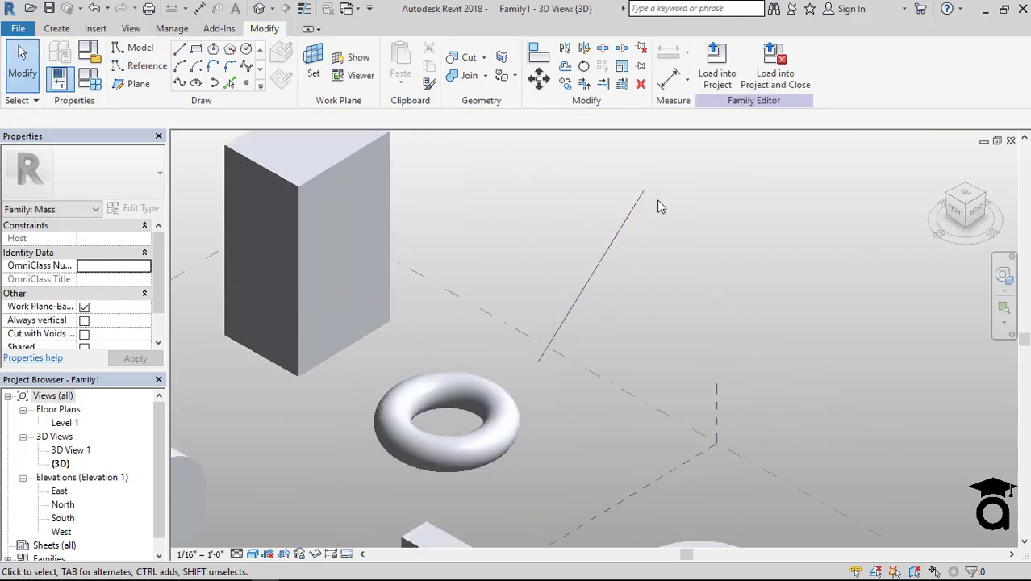
{"action": "mouse_move", "coordinate": [658, 251]}
{"action": "middle_mouse_down"}
{"action": "mouse_move", "coordinate": [649, 265]}
{"action": "mouse_move", "coordinate": [640, 259]}
{"action": "middle_mouse_up"}
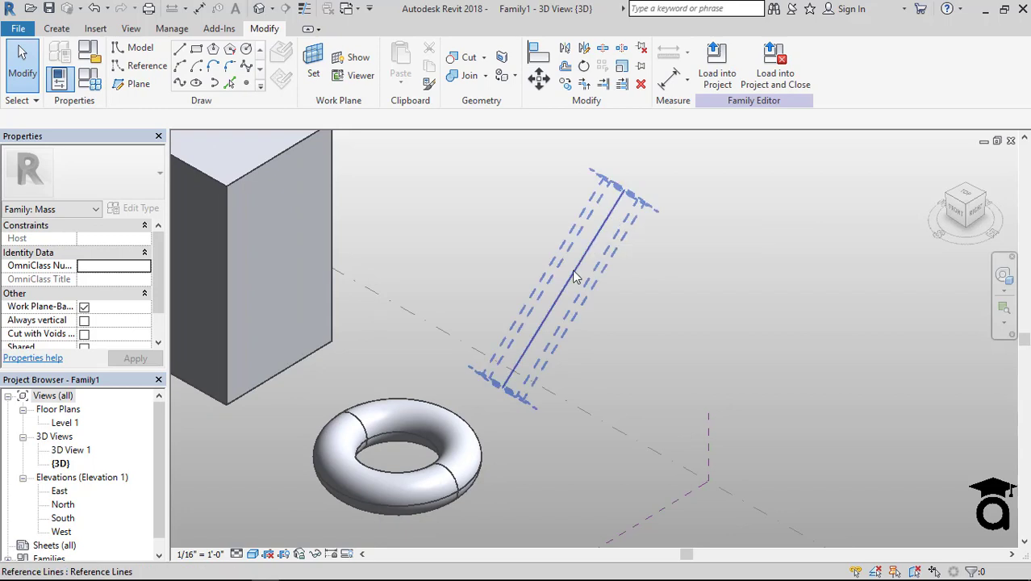
{"action": "middle_click_drag", "start_coordinate": [547, 310], "coordinate": [648, 204], "text": "shift"}
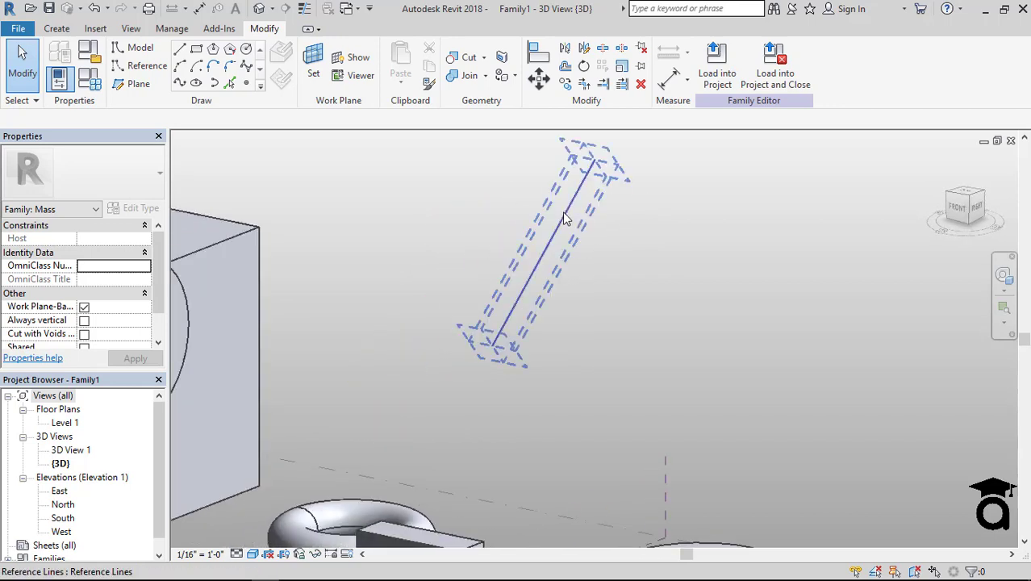
{"action": "middle_click_drag", "start_coordinate": [575, 223], "coordinate": [559, 255]}
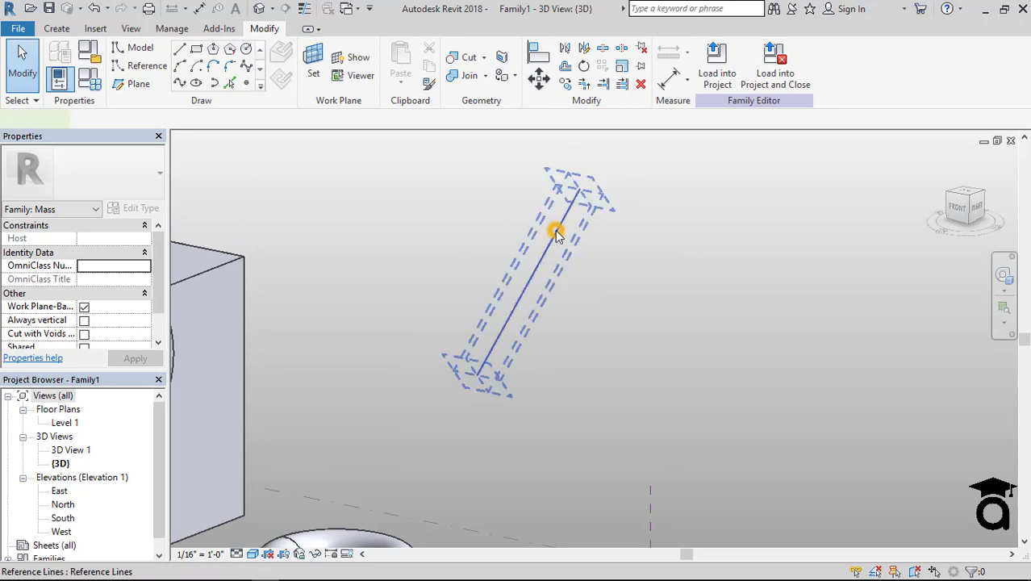
{"action": "left_click", "coordinate": [554, 237]}
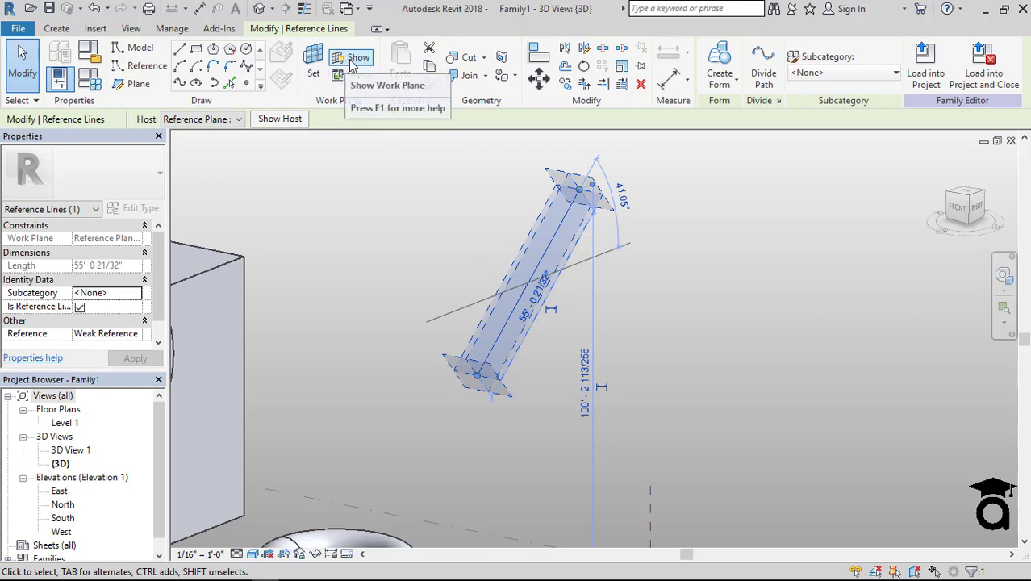
{"action": "left_click", "coordinate": [352, 65]}
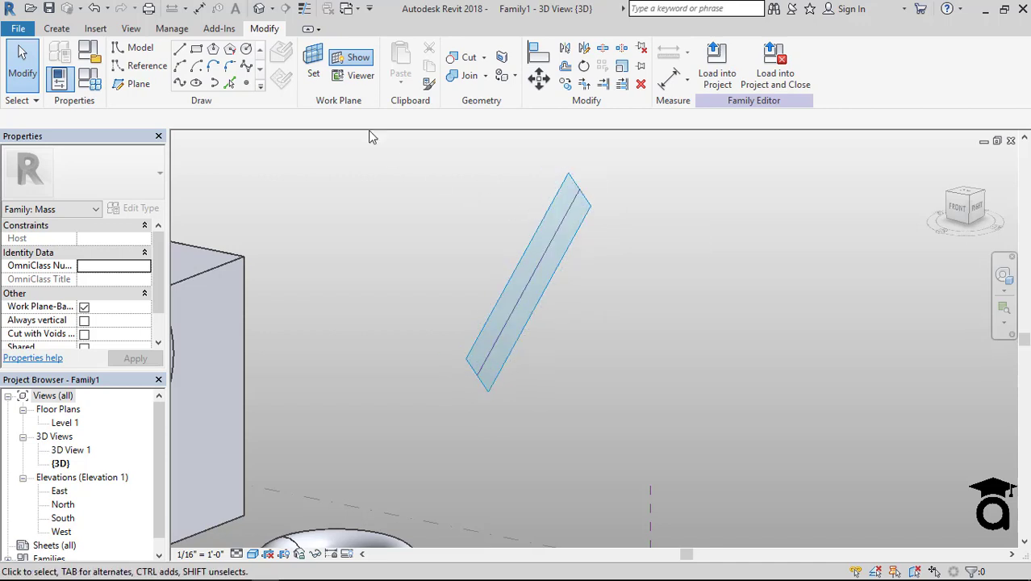
Step: Set the work plane to the other lengthwise plane of the slanted reference line, perpendicular to the currently active one
{"action": "left_click", "coordinate": [315, 73]}
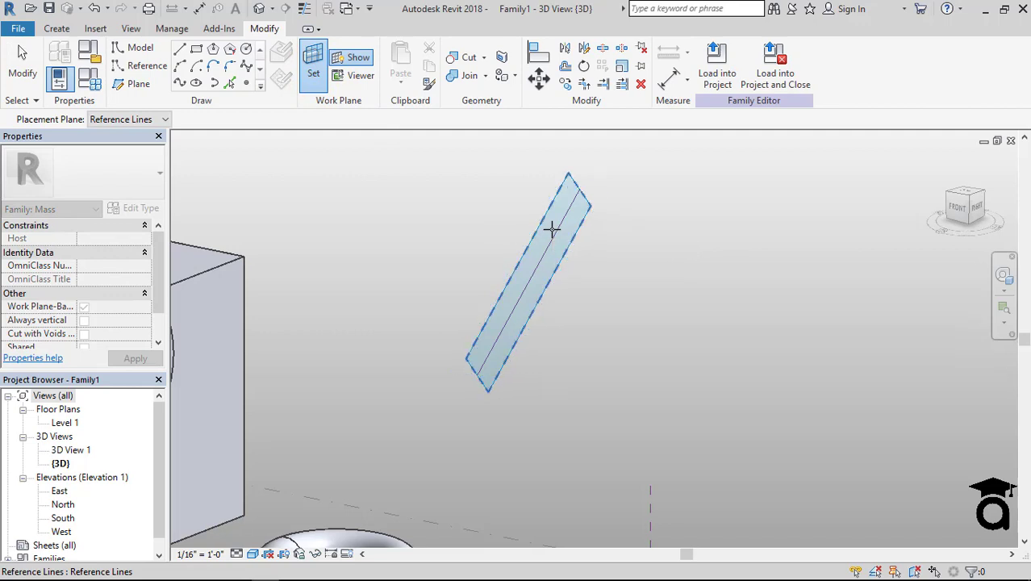
{"action": "key", "text": "Tab"}
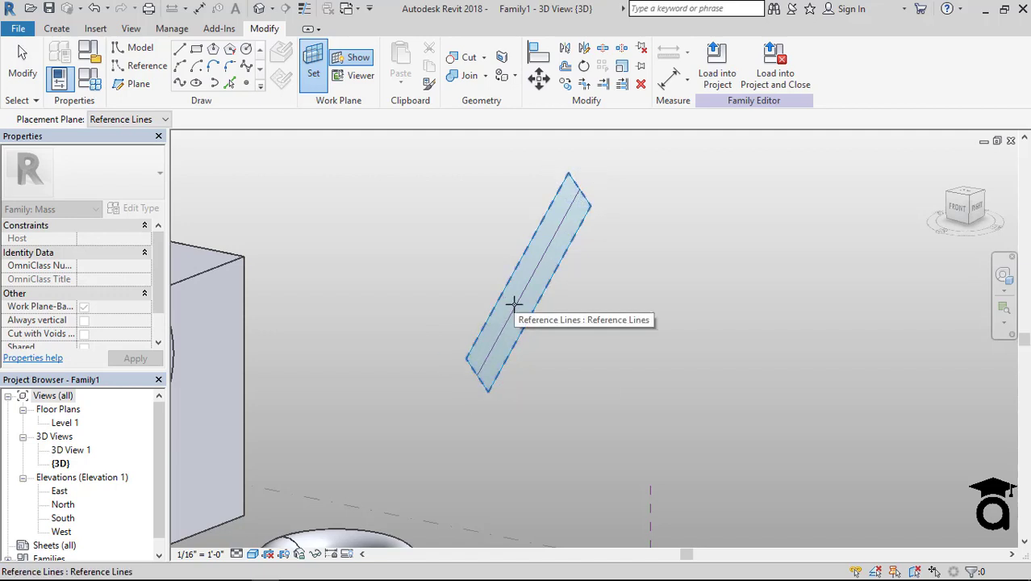
{"action": "key", "text": "Tab"}
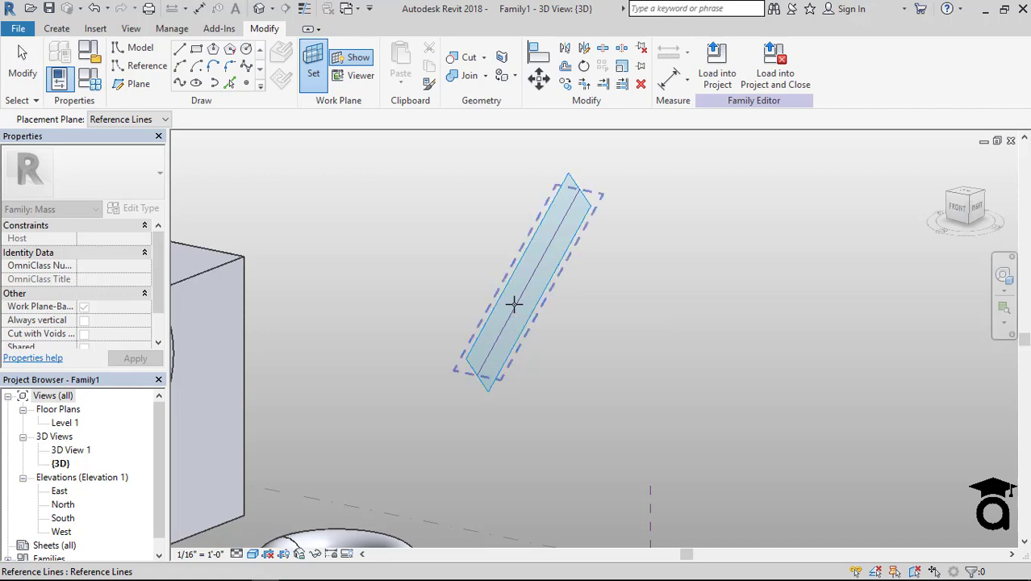
{"action": "left_click", "coordinate": [514, 303]}
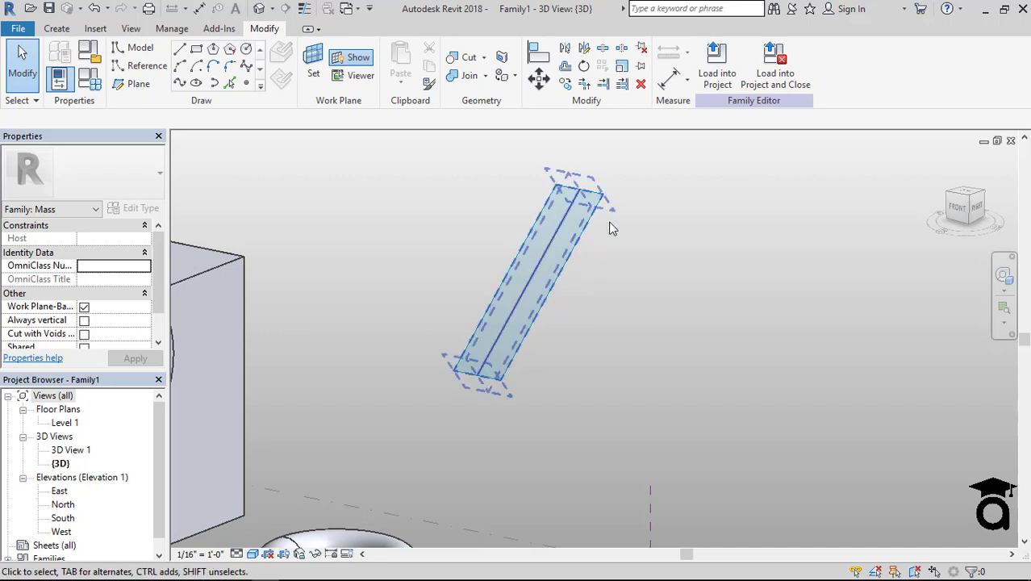
Step: Draw a model-line rectangle across the reference line on its active lengthwise work plane
{"action": "left_click", "coordinate": [215, 51]}
{"action": "left_click", "coordinate": [490, 276]}
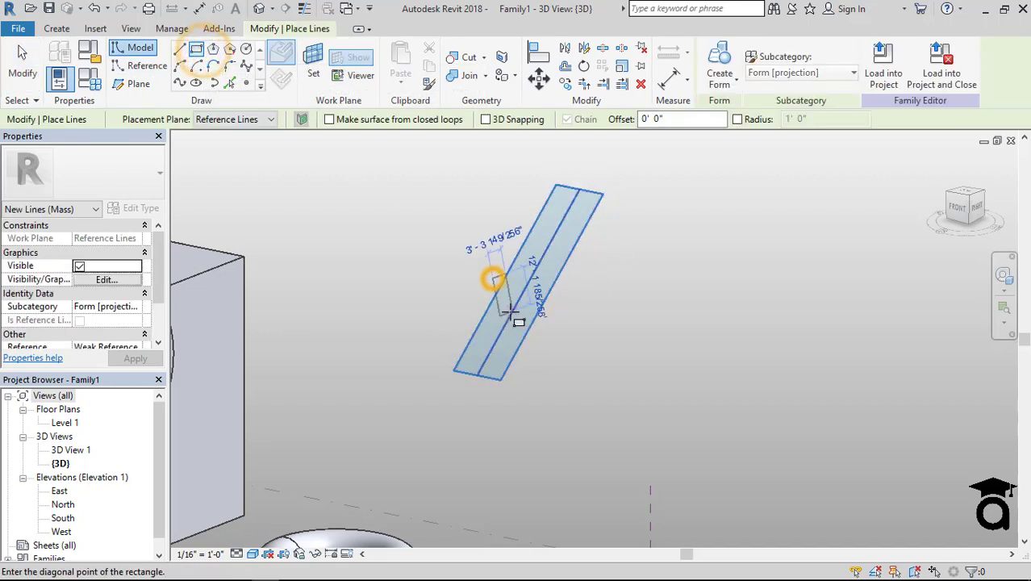
{"action": "left_click", "coordinate": [572, 305]}
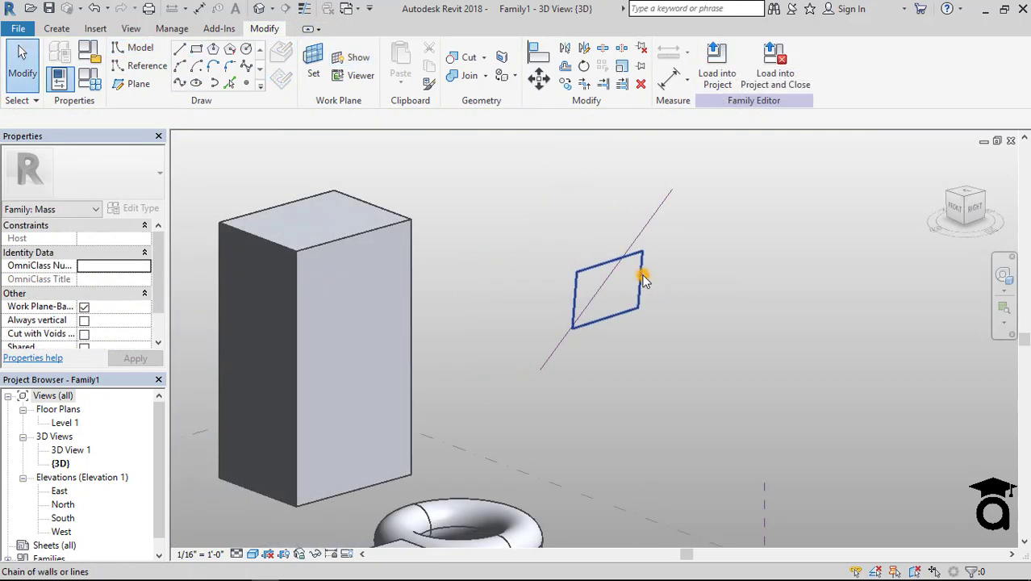
Step: Create a solid form from the rectangle hosted on the reference line
{"action": "left_click", "coordinate": [643, 278]}
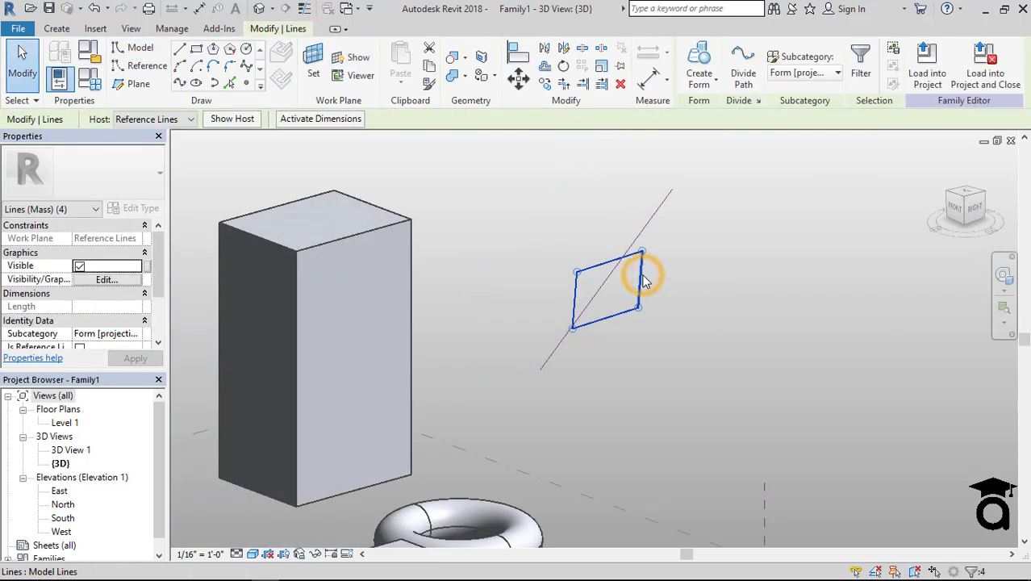
{"action": "left_click", "coordinate": [698, 66]}
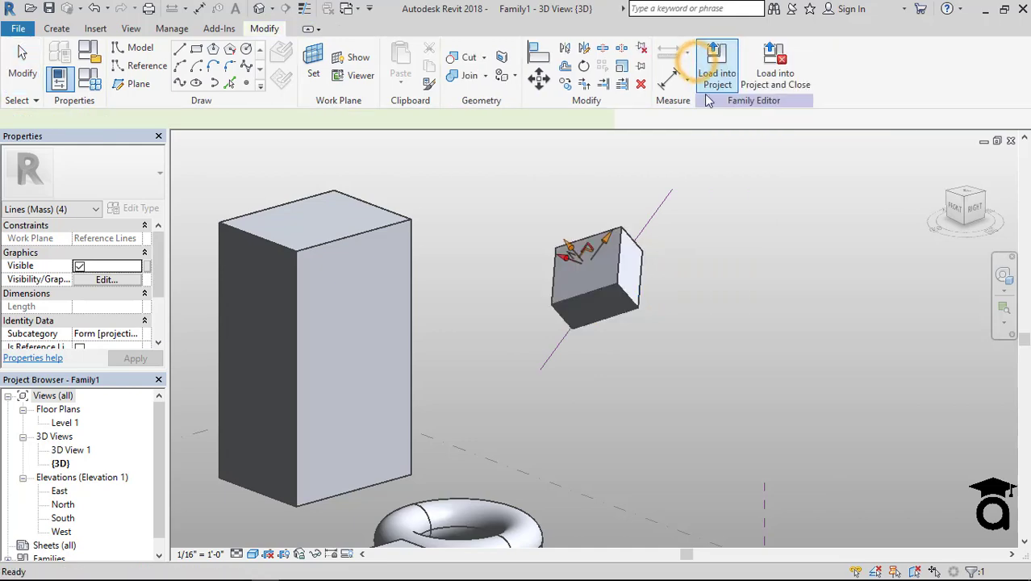
{"action": "left_click", "coordinate": [727, 256]}
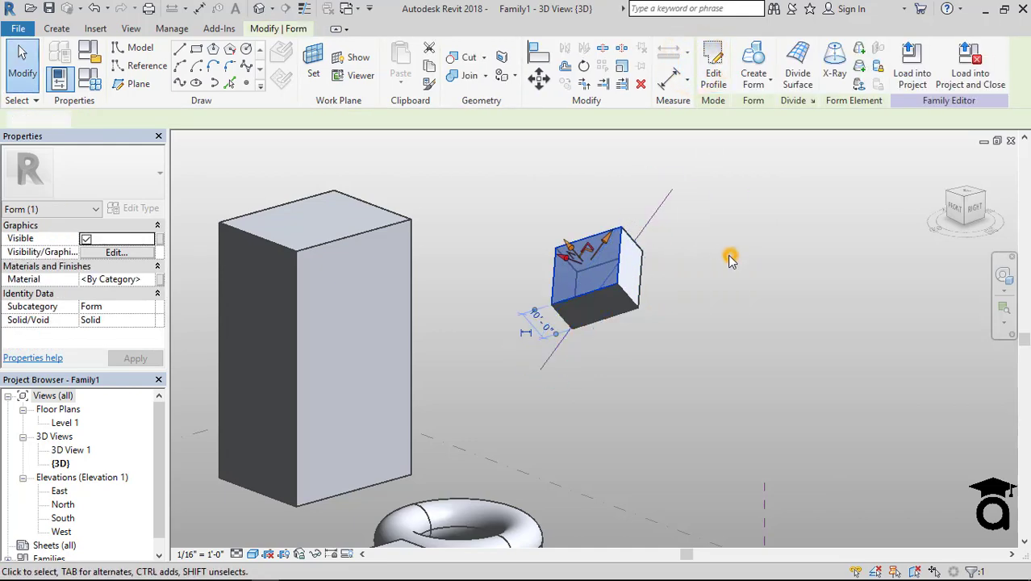
Step: Change the slant of the reference line by moving its upper end, so the hosted solid tilts with it
{"action": "scroll", "coordinate": [616, 325], "scroll_direction": "down", "scroll_amount": 1}
{"action": "scroll", "coordinate": [670, 264], "scroll_direction": "down", "scroll_amount": 3}
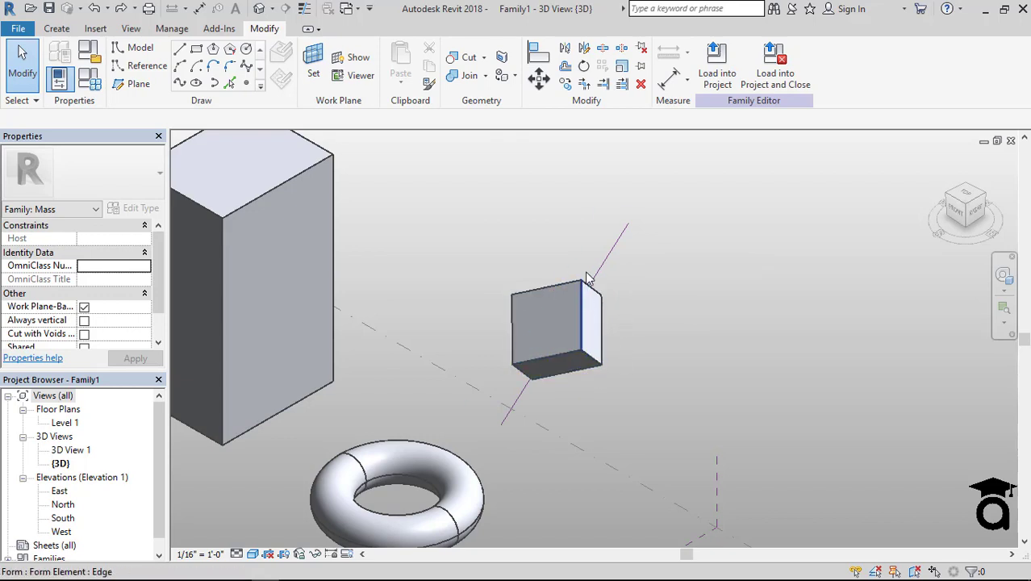
{"action": "left_click", "coordinate": [619, 246]}
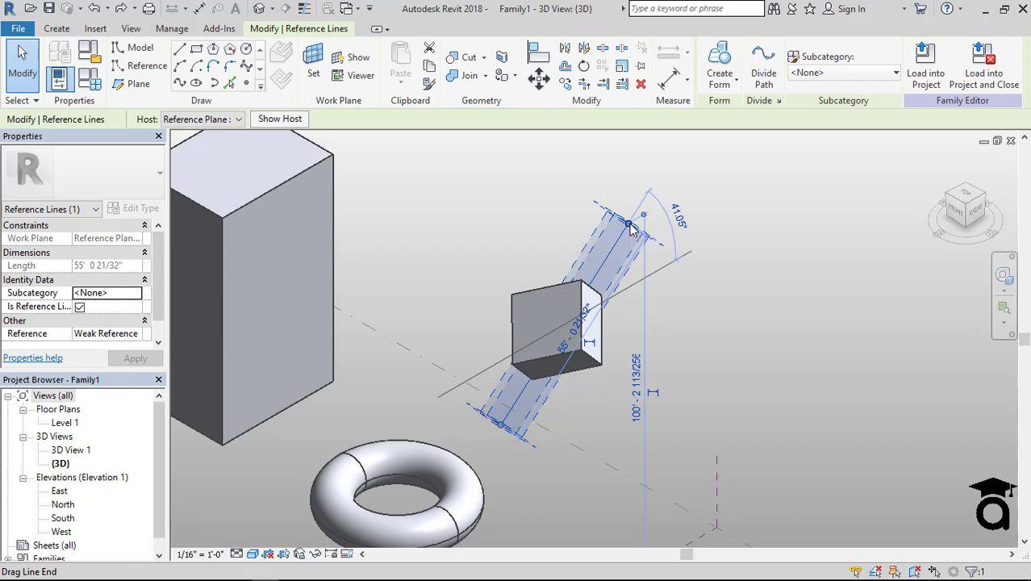
{"action": "left_click_drag", "start_coordinate": [631, 226], "coordinate": [736, 326]}
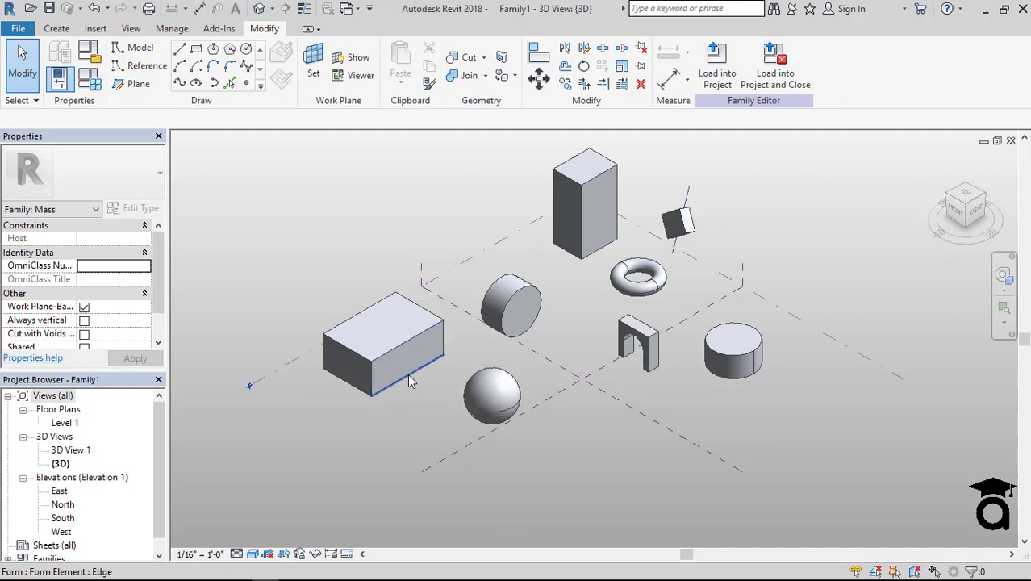
Step: Cycle the highlight through the selectable parts of the large low box: its surface, the whole form and single edges
{"action": "scroll", "coordinate": [404, 383], "scroll_direction": "up", "scroll_amount": 5}
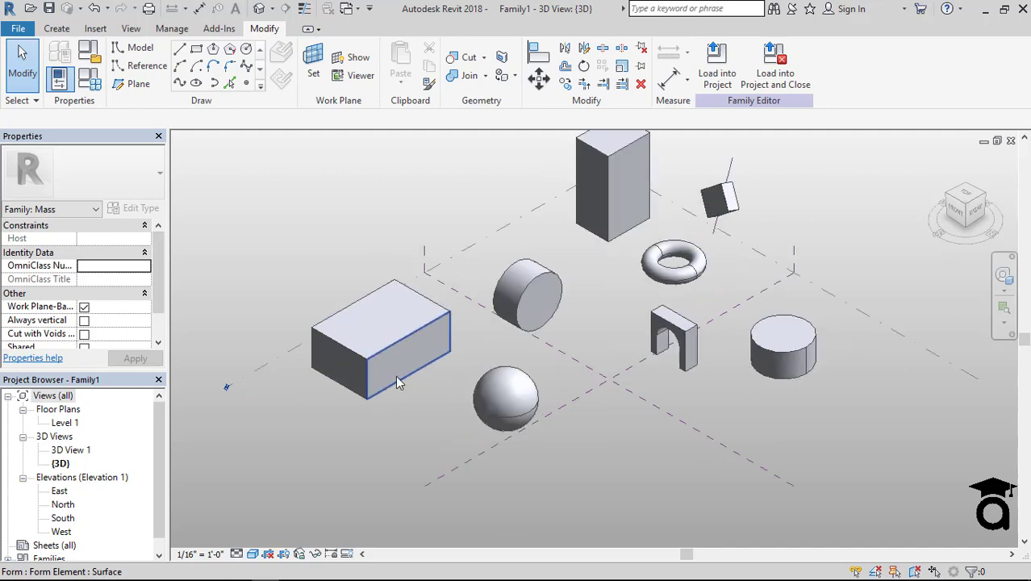
{"action": "middle_click_drag", "start_coordinate": [405, 383], "coordinate": [452, 411]}
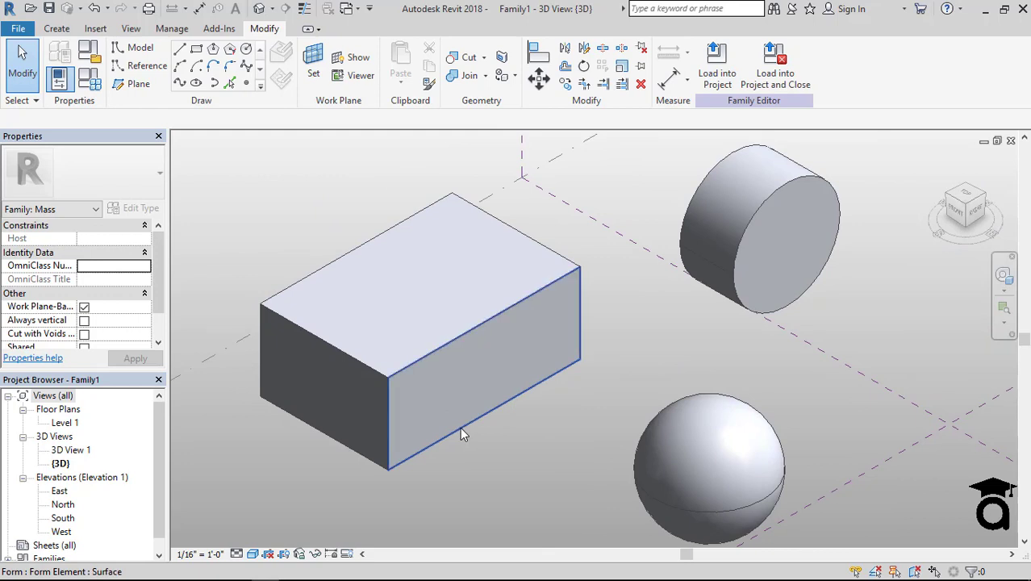
{"action": "key", "text": "Tab"}
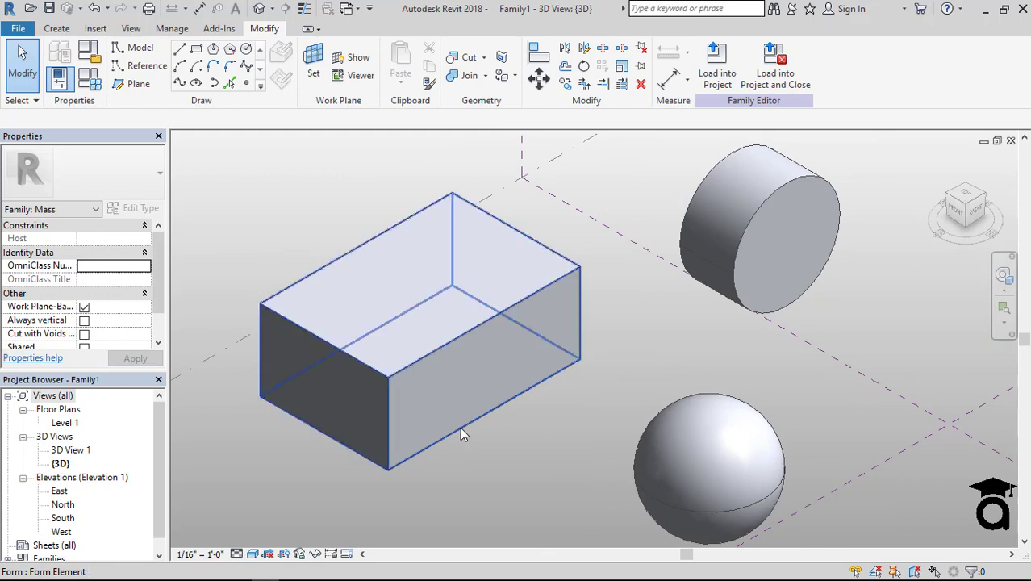
{"action": "key", "text": "Tab"}
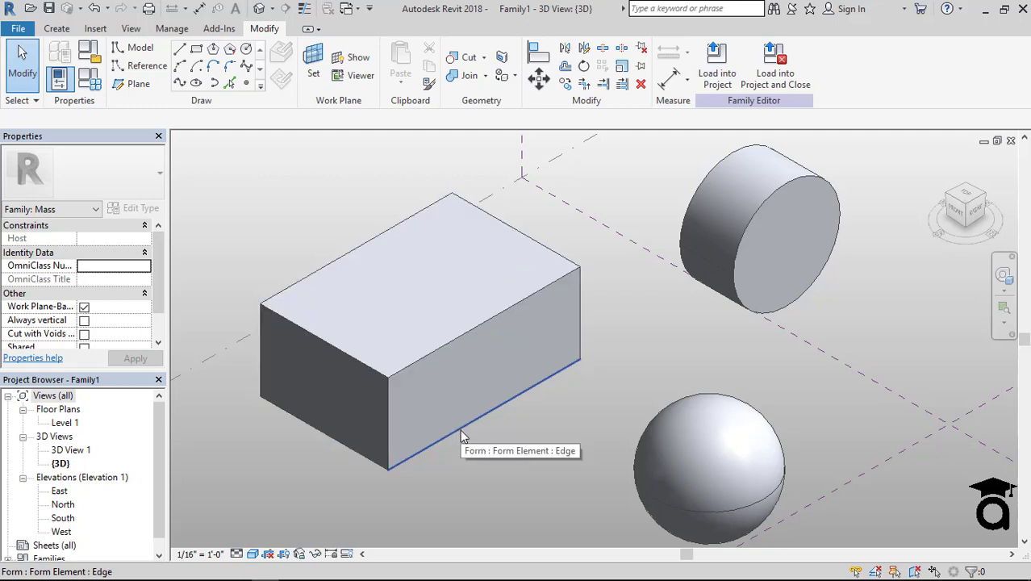
{"action": "key", "text": "Tab"}
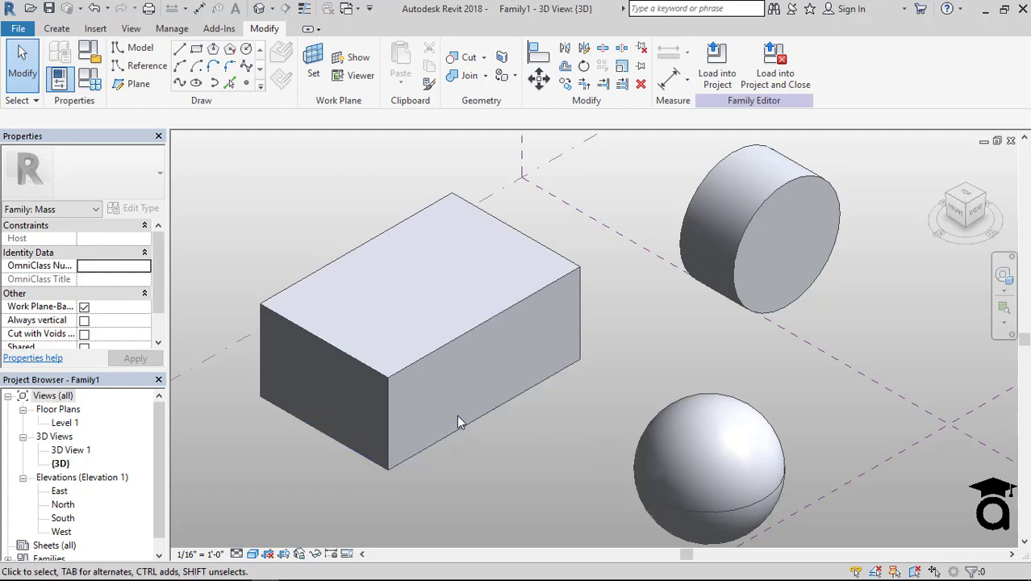
{"action": "left_click", "coordinate": [387, 379]}
{"action": "left_click", "coordinate": [466, 362]}
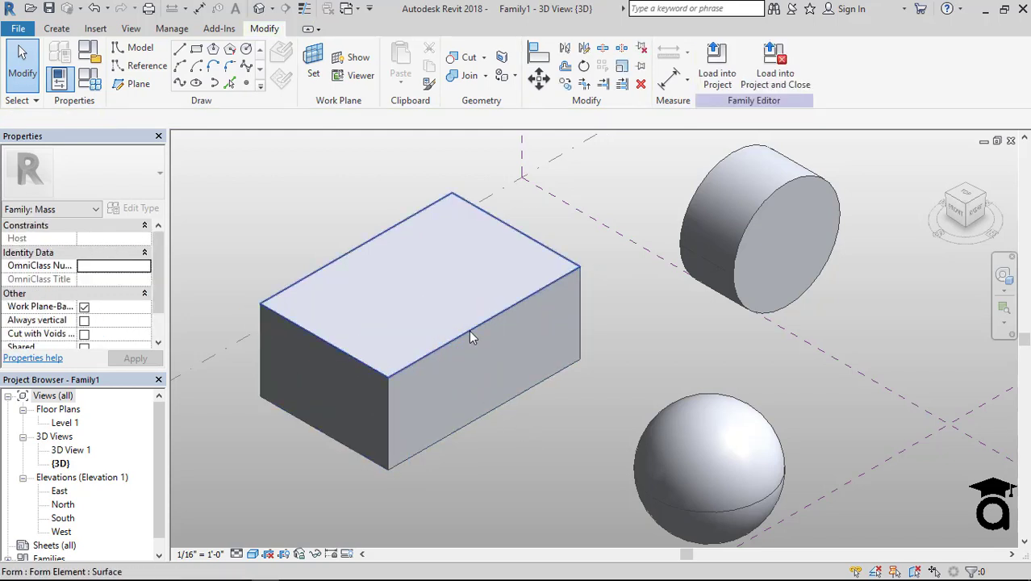
Step: Select the long vertical face of the low box facing the sphere and pull it straight outward to a depth of about 62'-6"
{"action": "key", "text": "Tab"}
{"action": "left_click", "coordinate": [469, 331]}
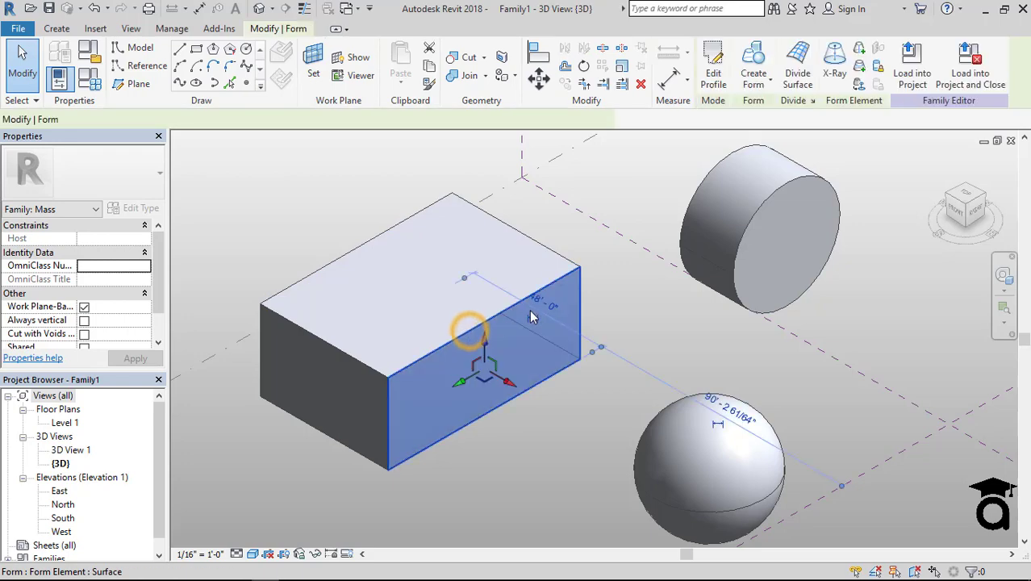
{"action": "scroll", "coordinate": [474, 370], "scroll_direction": "up", "scroll_amount": 3}
{"action": "scroll", "coordinate": [475, 372], "scroll_direction": "up", "scroll_amount": 1}
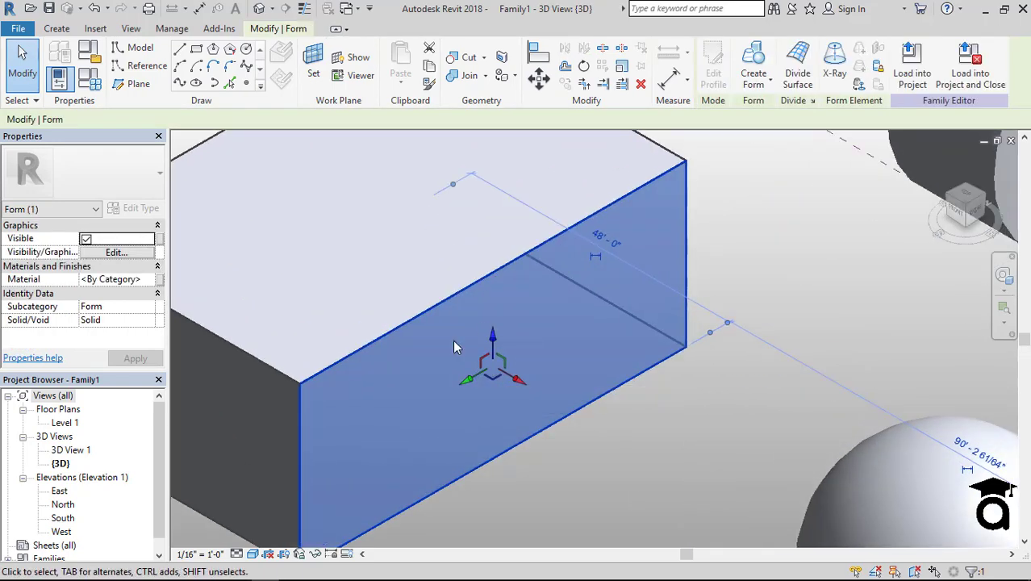
{"action": "scroll", "coordinate": [497, 353], "scroll_direction": "down", "scroll_amount": 2}
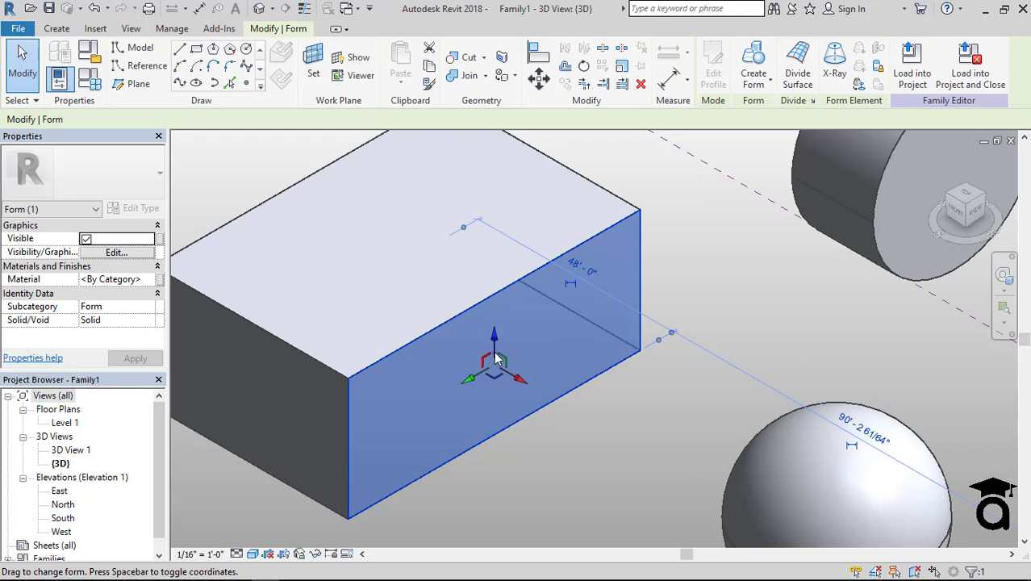
{"action": "middle_click_drag", "start_coordinate": [536, 387], "coordinate": [543, 364]}
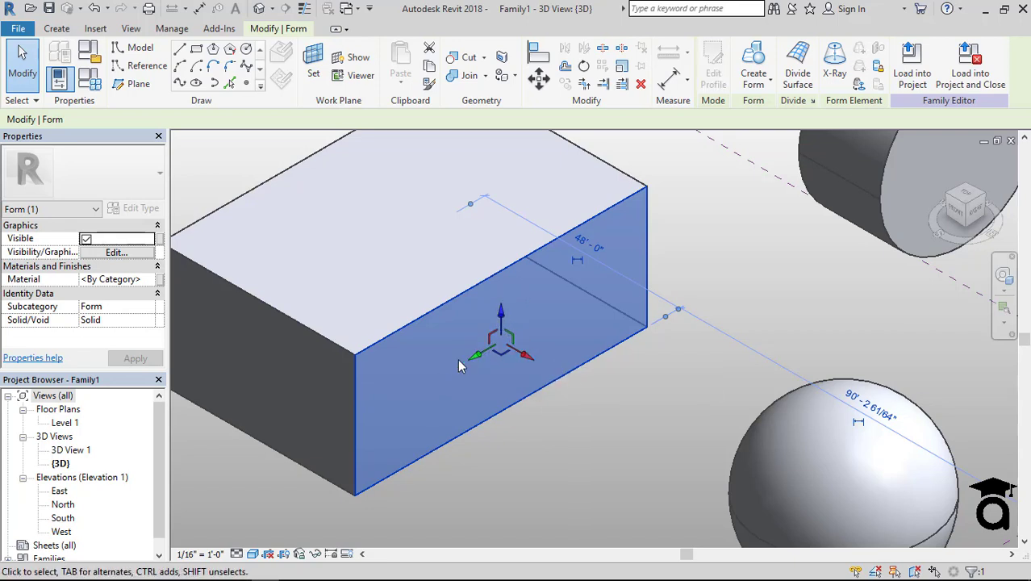
{"action": "left_click_drag", "start_coordinate": [522, 359], "coordinate": [589, 396]}
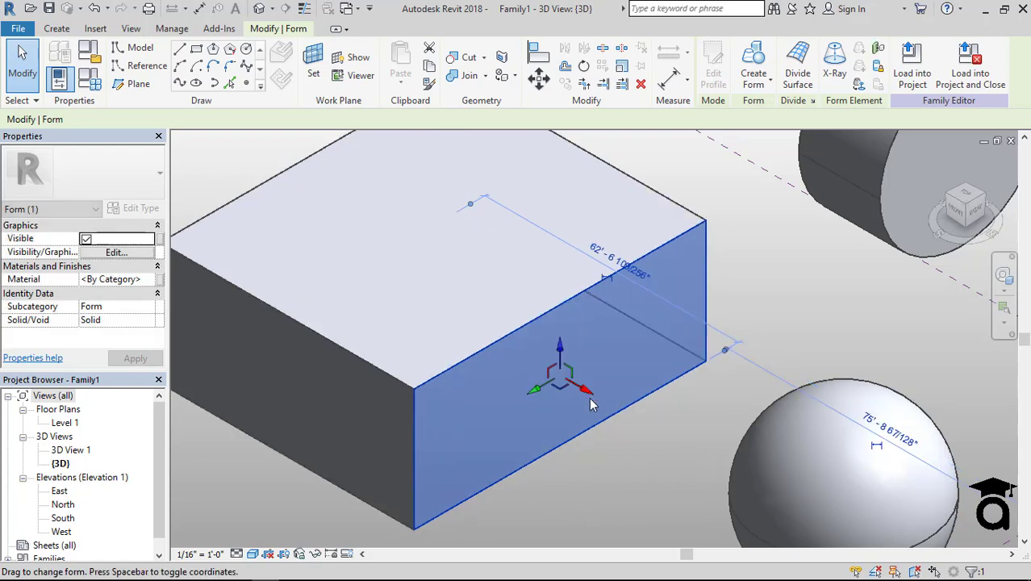
Step: Shift the box's selected face sideways, and move it within a plane inward and downward to give the box a sloping top
{"action": "scroll", "coordinate": [589, 397], "scroll_direction": "down", "scroll_amount": 2}
{"action": "left_click_drag", "start_coordinate": [521, 339], "coordinate": [544, 269]}
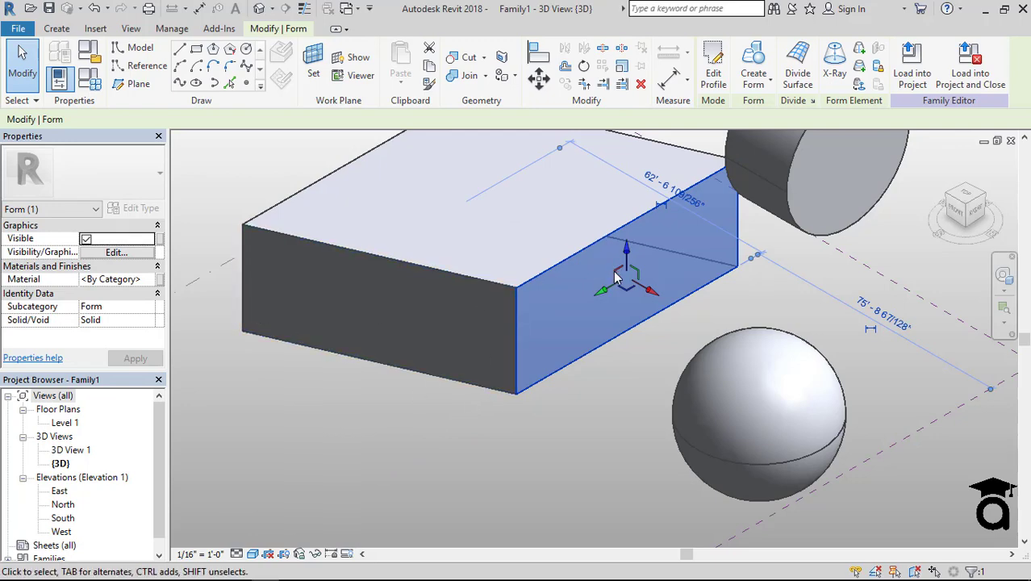
{"action": "left_click_drag", "start_coordinate": [603, 290], "coordinate": [537, 264]}
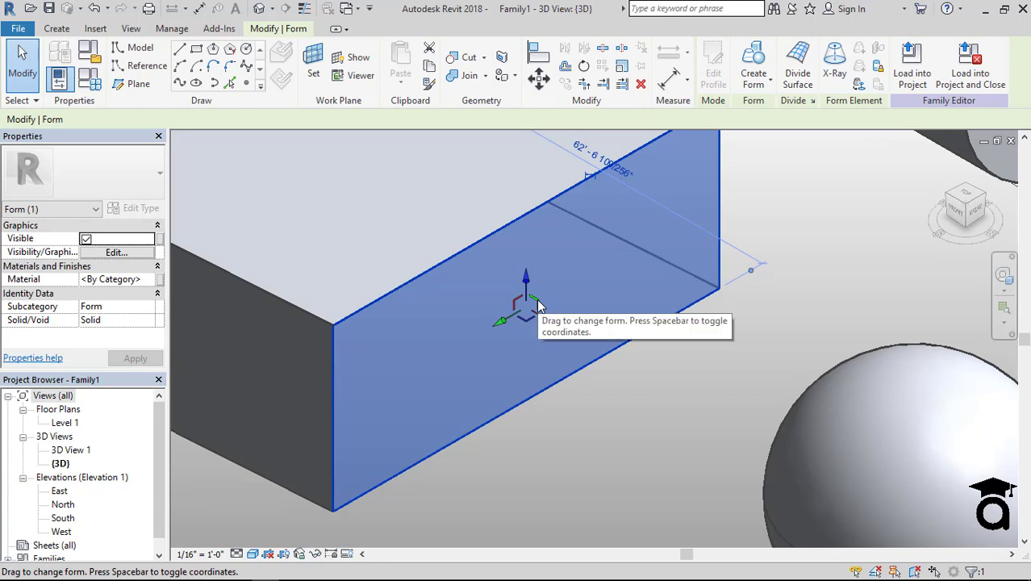
{"action": "scroll", "coordinate": [538, 304], "scroll_direction": "down", "scroll_amount": 2}
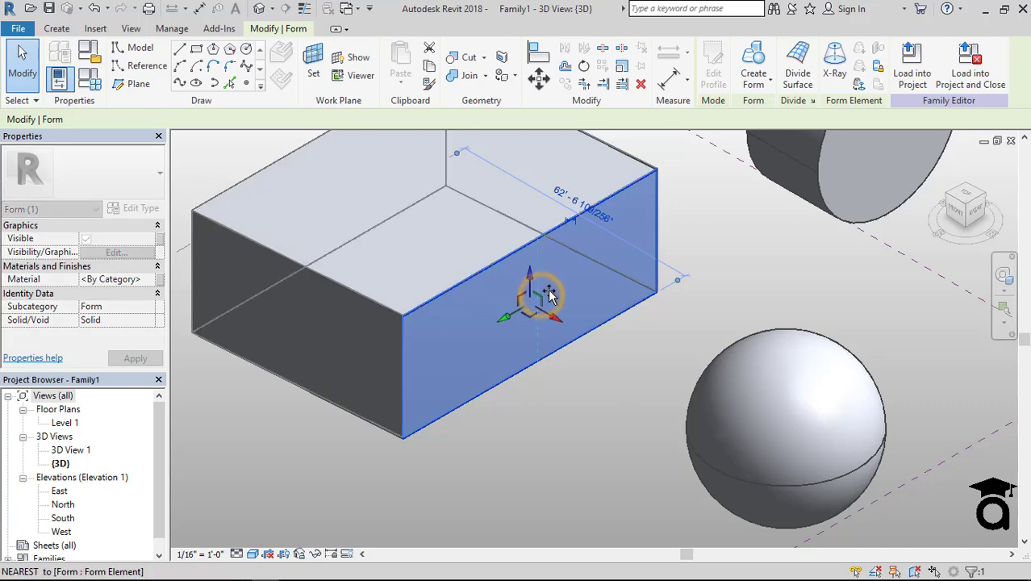
{"action": "left_click_drag", "start_coordinate": [548, 288], "coordinate": [466, 391]}
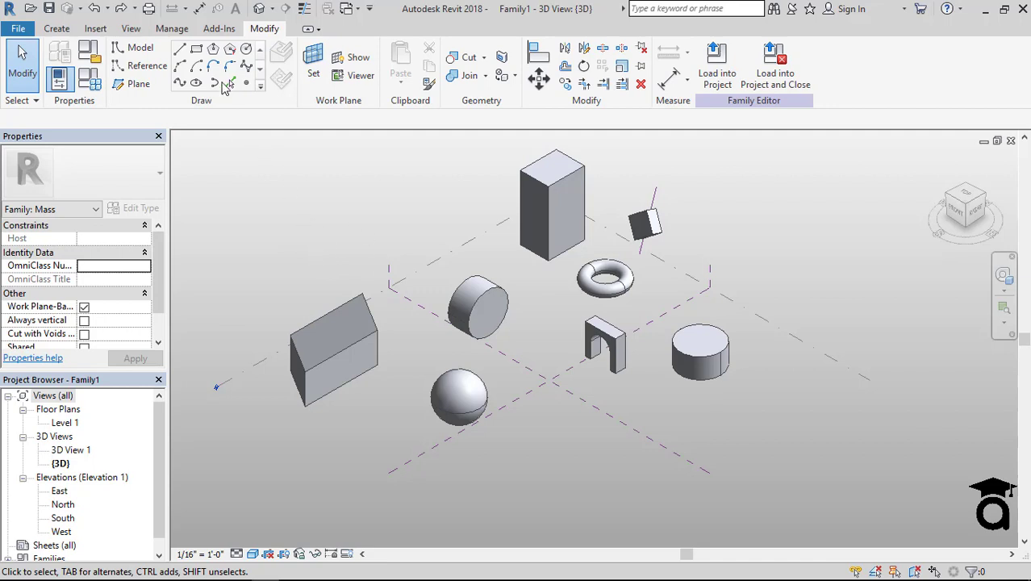
Step: Draw a horizontal model-line rectangle on the Reference Point work plane, in the empty area in front of the sphere and the arch
{"action": "left_click", "coordinate": [199, 50]}
{"action": "left_click", "coordinate": [586, 429]}
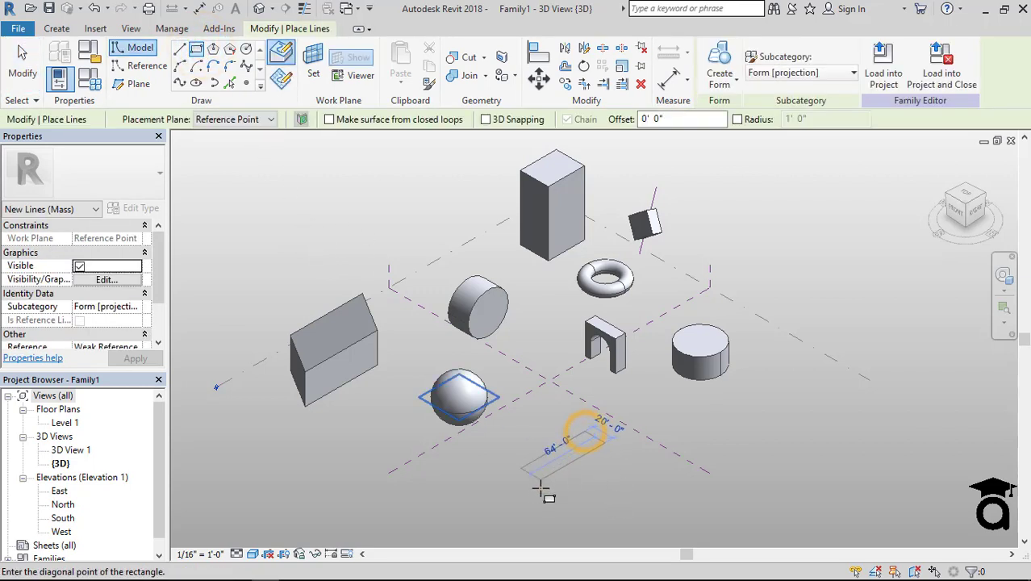
{"action": "left_click", "coordinate": [544, 501]}
{"action": "scroll", "coordinate": [585, 485], "scroll_direction": "up", "scroll_amount": 2}
{"action": "middle_click_drag", "start_coordinate": [585, 482], "coordinate": [553, 375]}
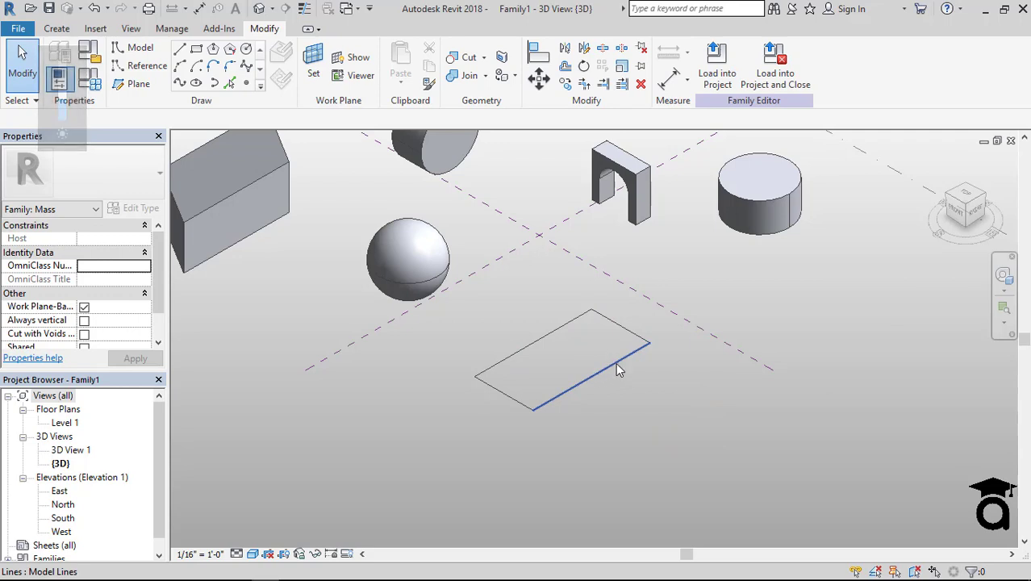
Step: Create an upright surface form from the rectangle's long front model line, and select that surface
{"action": "left_click", "coordinate": [611, 376]}
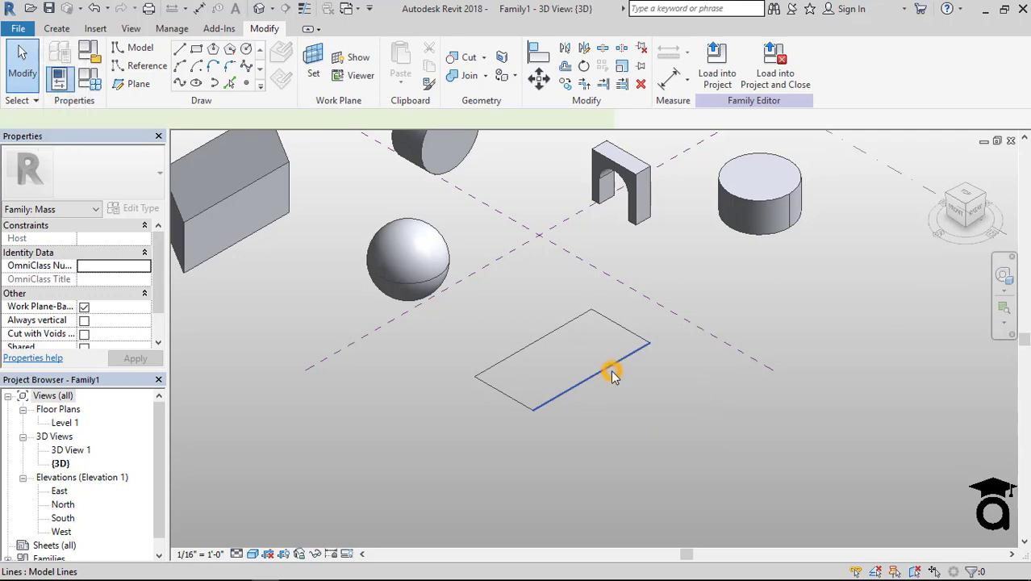
{"action": "left_click", "coordinate": [719, 65]}
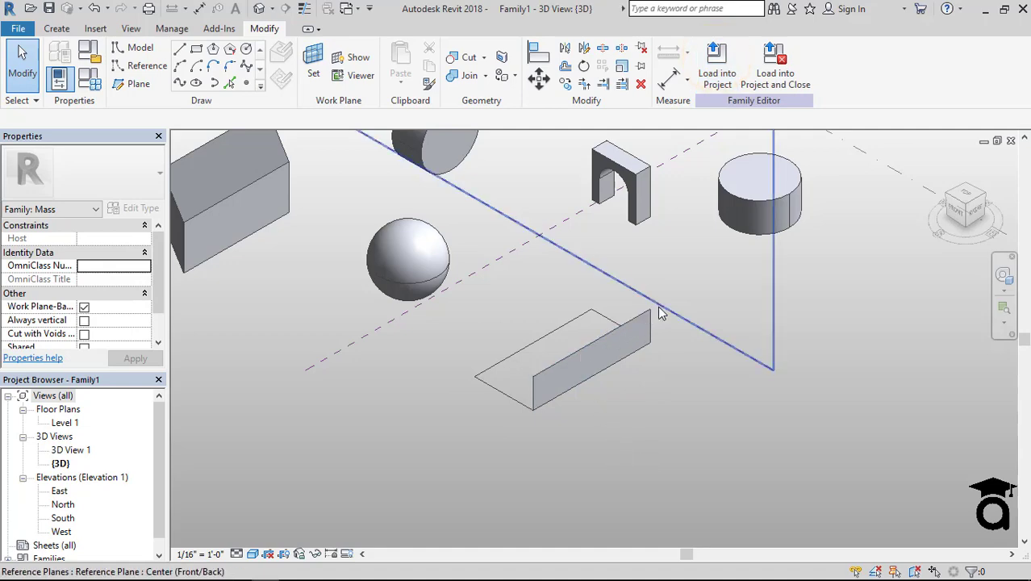
{"action": "scroll", "coordinate": [645, 314], "scroll_direction": "up", "scroll_amount": 3}
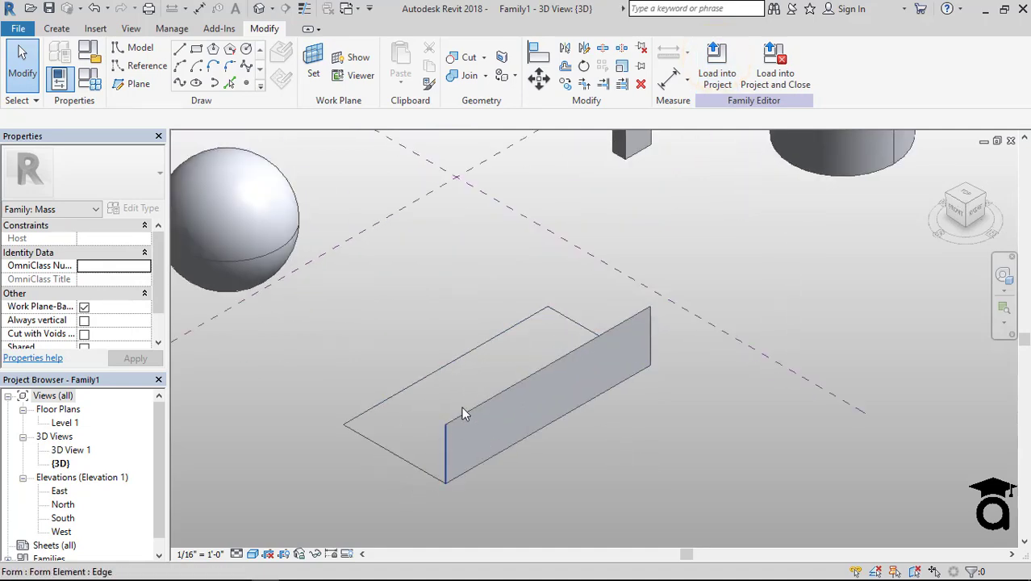
{"action": "left_click", "coordinate": [546, 368]}
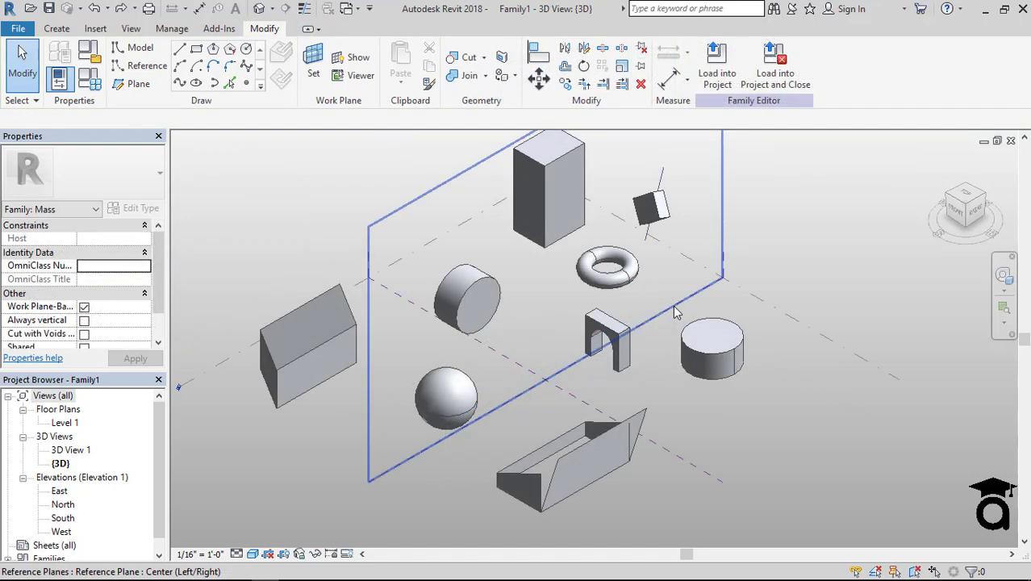
Step: Select the torus and the arch in turn to inspect them as placed mass components, and clear the selection
{"action": "middle_click_drag", "start_coordinate": [677, 313], "coordinate": [618, 320], "text": "shift"}
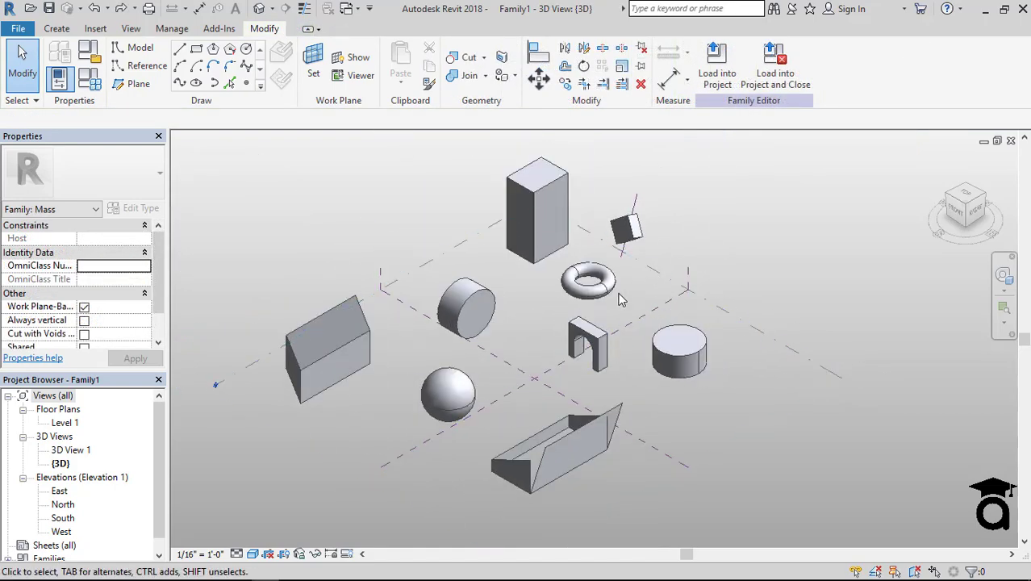
{"action": "left_click", "coordinate": [578, 297]}
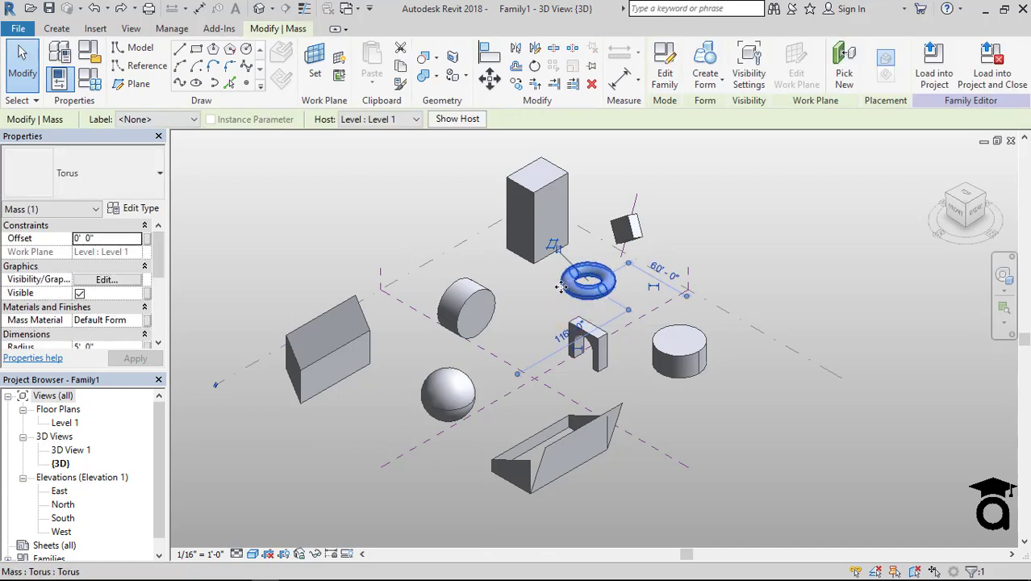
{"action": "left_click", "coordinate": [601, 346]}
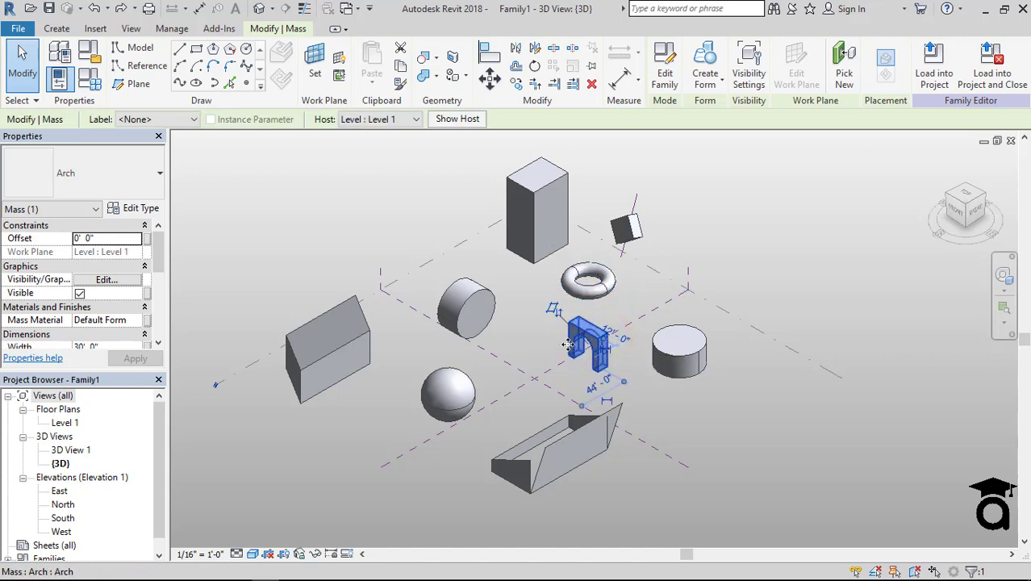
{"action": "key", "text": "Escape"}
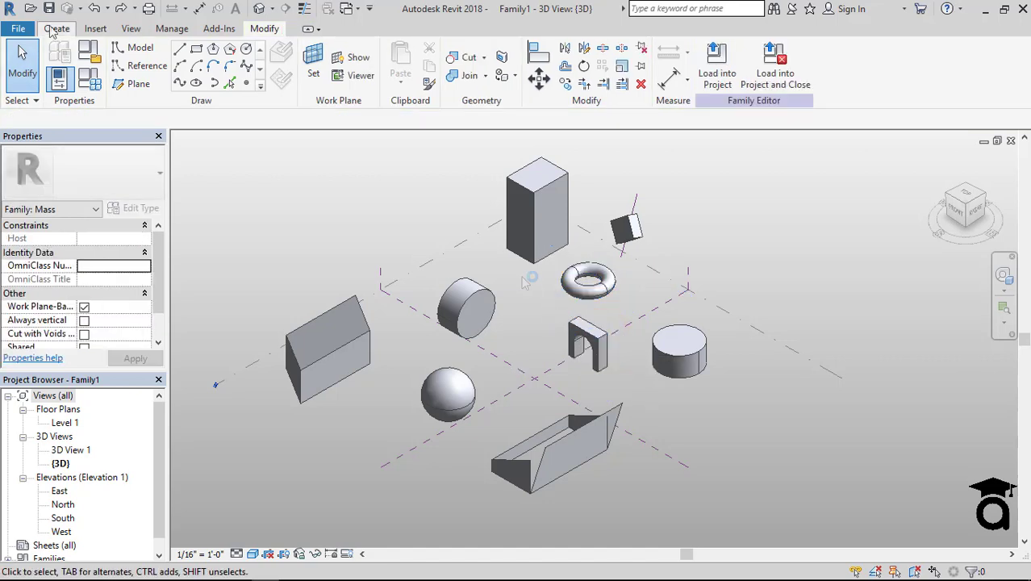
Step: Place an Arch component with Place on Face on the vertical side of the tall box that faces the horizontal cylinder
{"action": "left_click", "coordinate": [53, 29]}
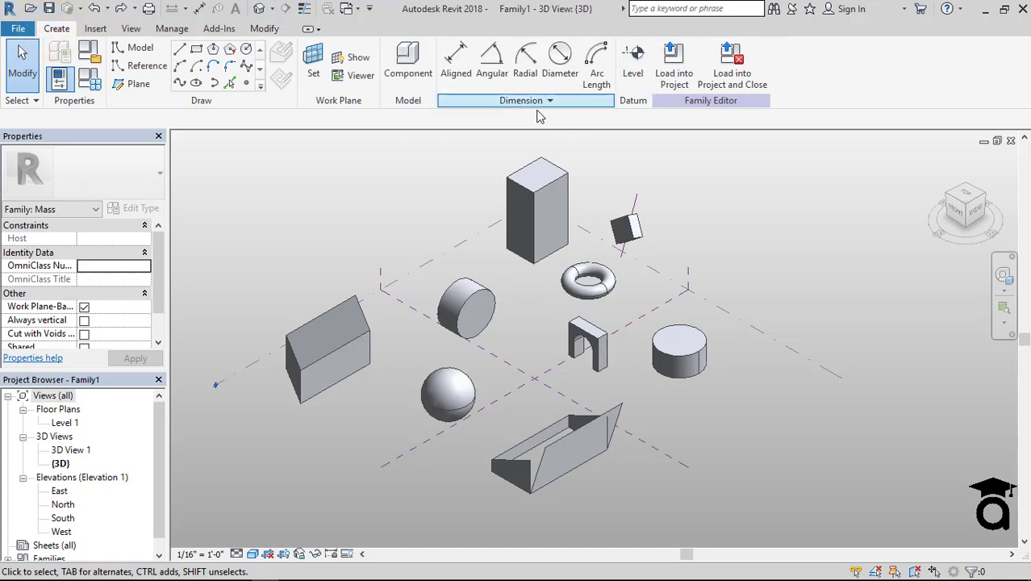
{"action": "left_click", "coordinate": [407, 62]}
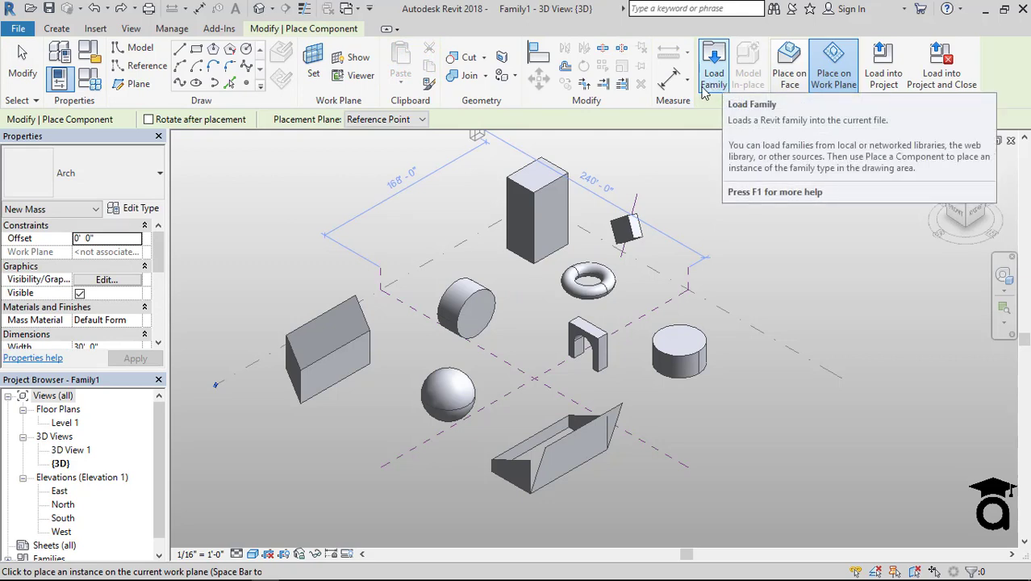
{"action": "left_click", "coordinate": [73, 176]}
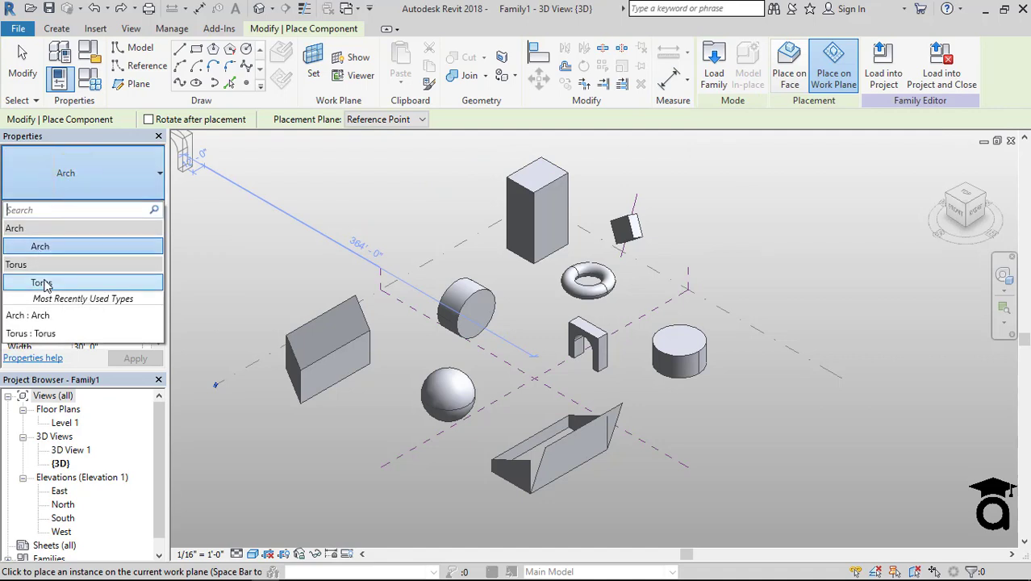
{"action": "left_click", "coordinate": [41, 246]}
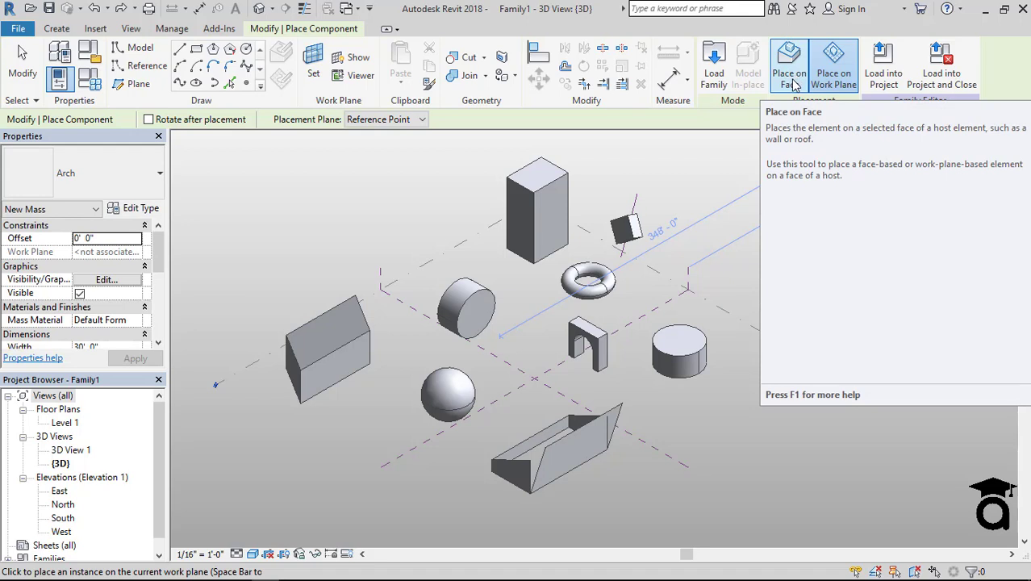
{"action": "left_click", "coordinate": [794, 80]}
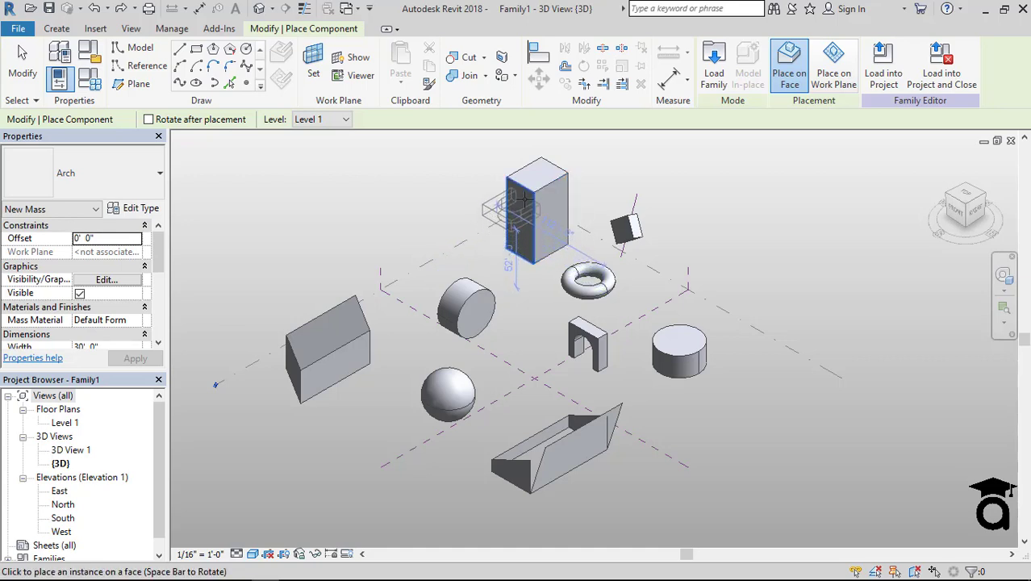
{"action": "left_click", "coordinate": [524, 215]}
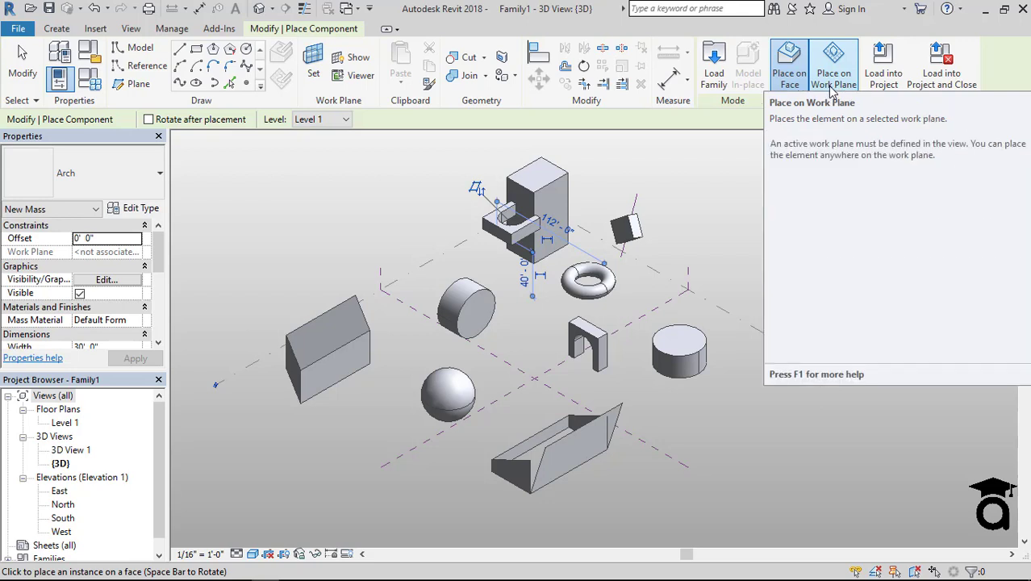
Step: Place three more Arch components on the Reference Point work plane: beside the torus, behind the sphere and in front of the tall box
{"action": "left_click", "coordinate": [833, 90]}
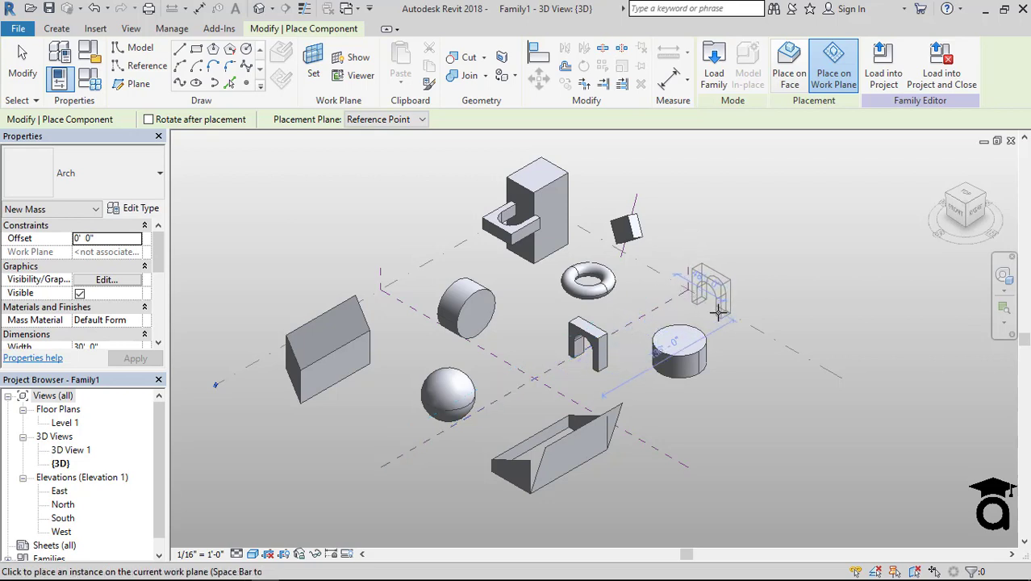
{"action": "left_click", "coordinate": [653, 301]}
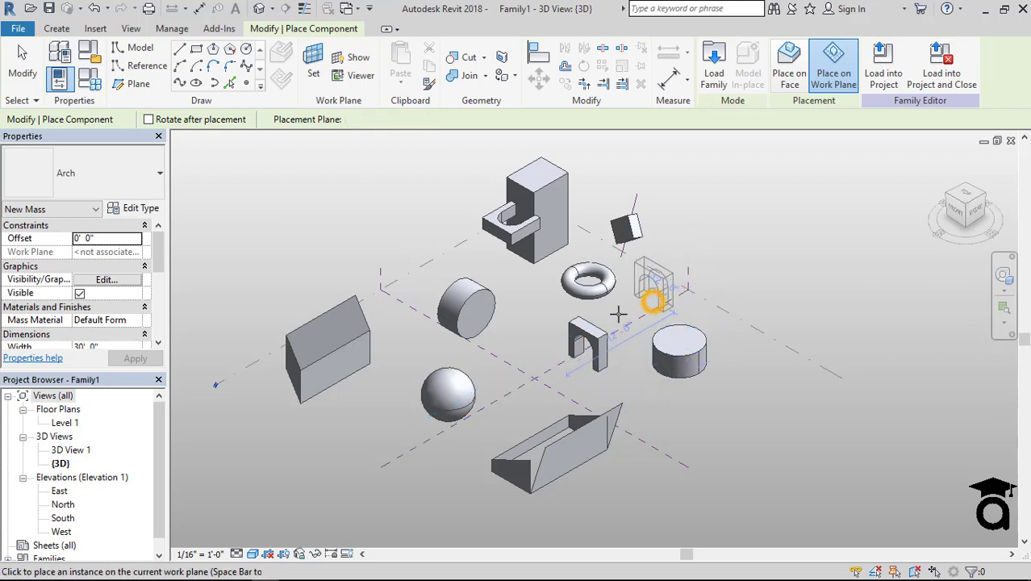
{"action": "left_click", "coordinate": [510, 368]}
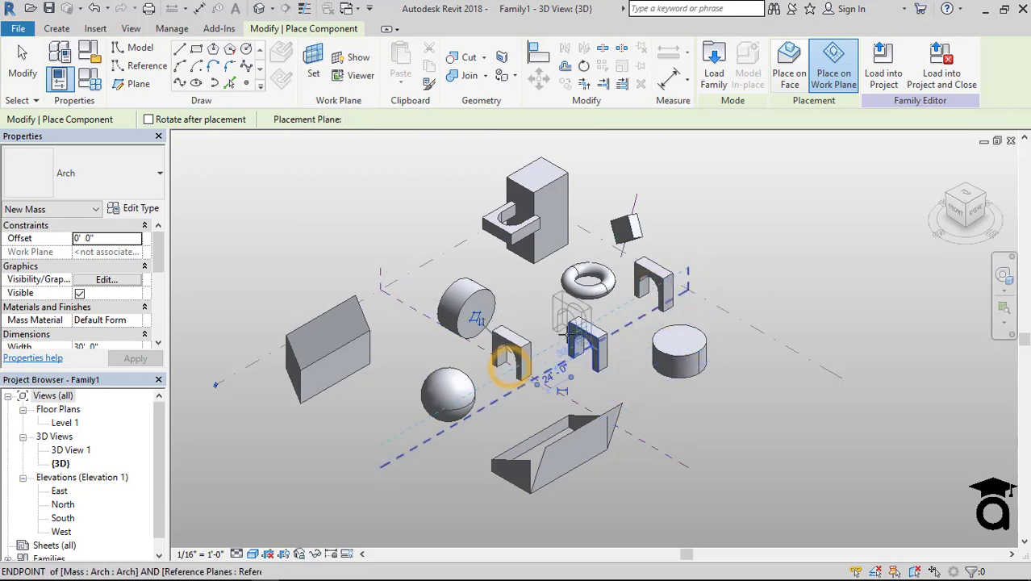
{"action": "left_click", "coordinate": [502, 280]}
{"action": "key", "text": "Escape"}
{"action": "key", "text": "Escape"}
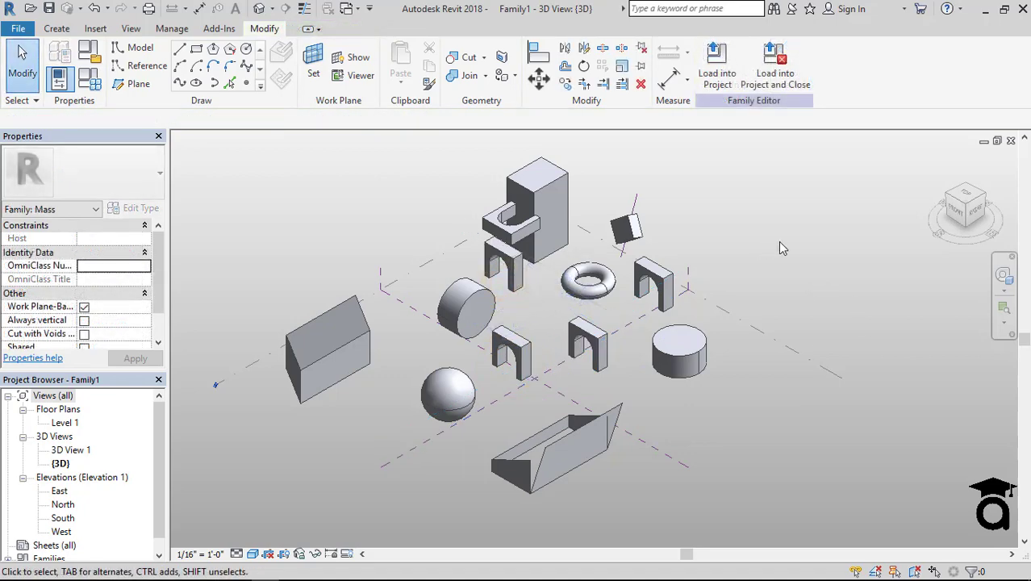
Step: Create a new project from the Architectural Template
{"action": "left_click", "coordinate": [18, 28]}
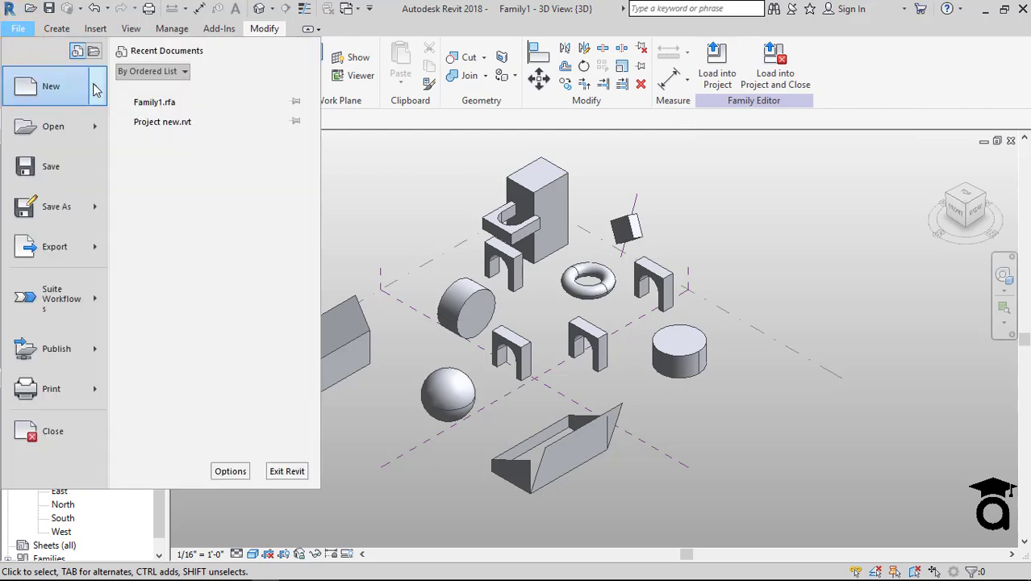
{"action": "mouse_move", "coordinate": [95, 90]}
{"action": "left_click", "coordinate": [175, 96]}
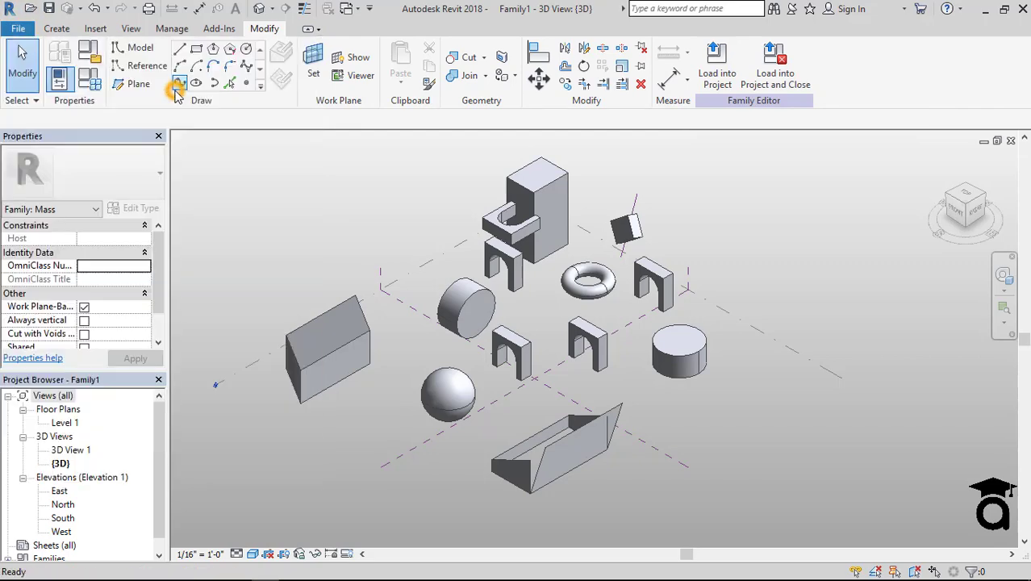
{"action": "left_click", "coordinate": [483, 267]}
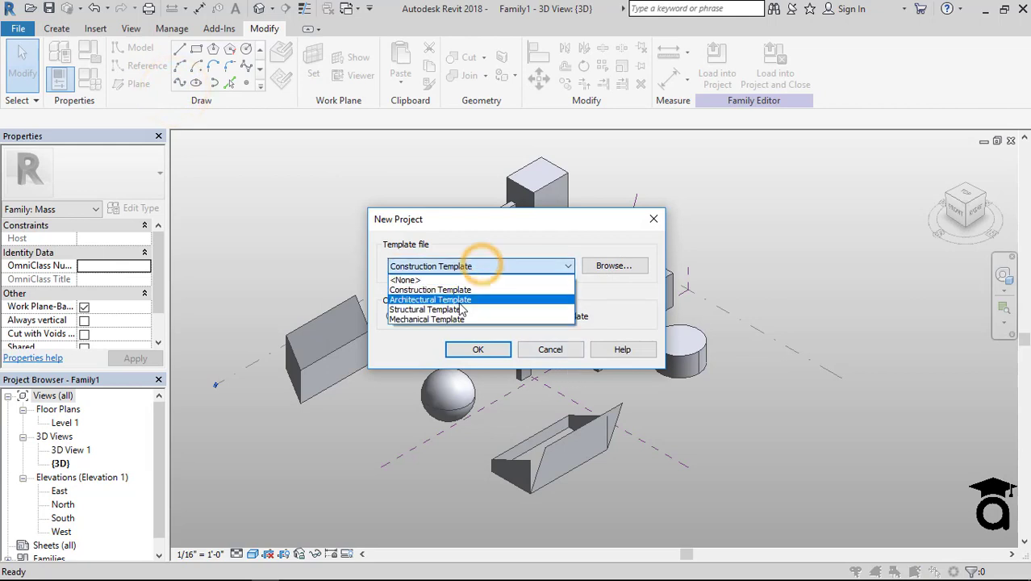
{"action": "left_click", "coordinate": [459, 297]}
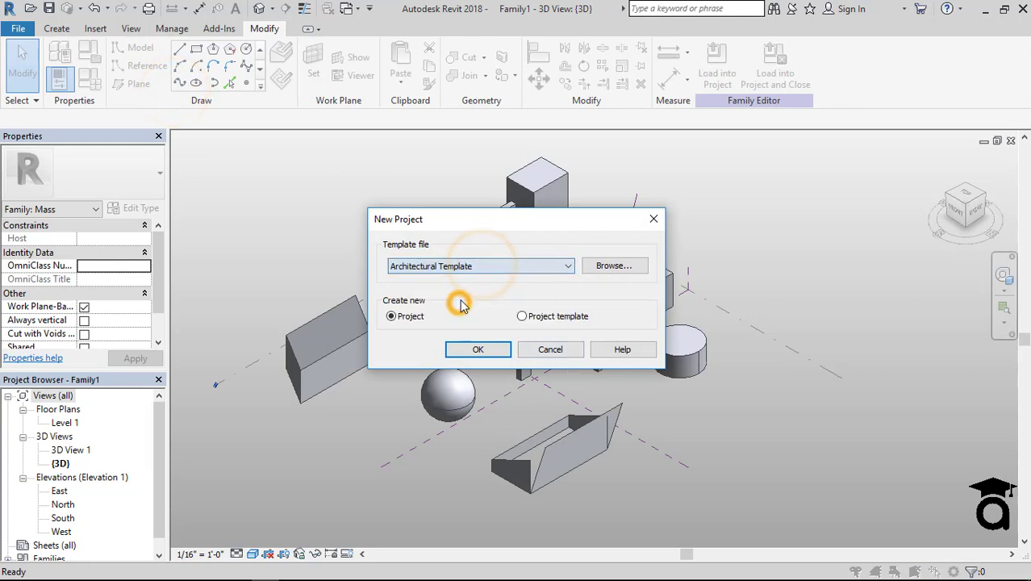
{"action": "left_click", "coordinate": [477, 350]}
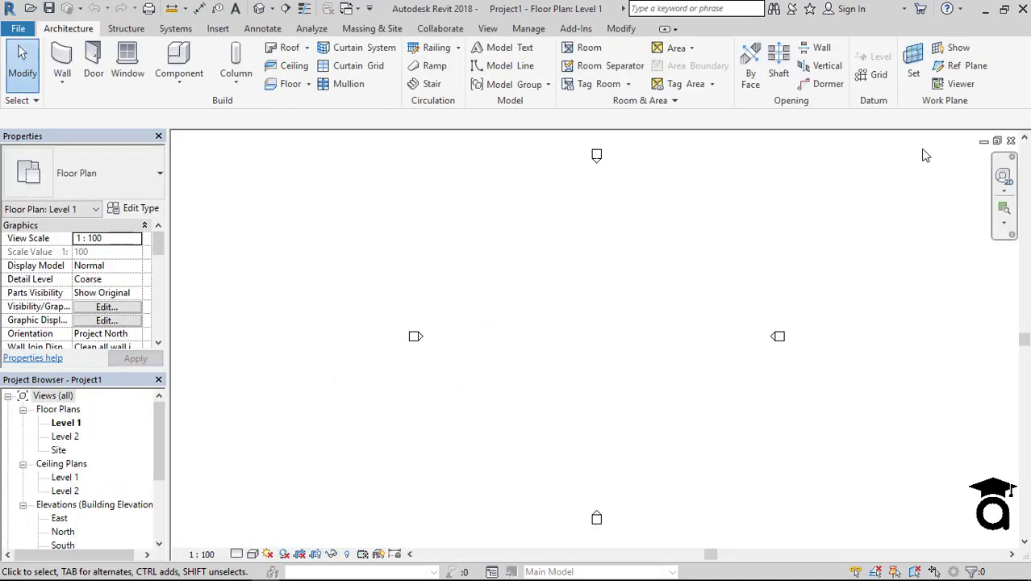
Step: Return to the Family1 3D view and load the mass family into the new project, dismissing the Show Mass notice
{"action": "left_click", "coordinate": [983, 142]}
{"action": "left_click", "coordinate": [232, 552]}
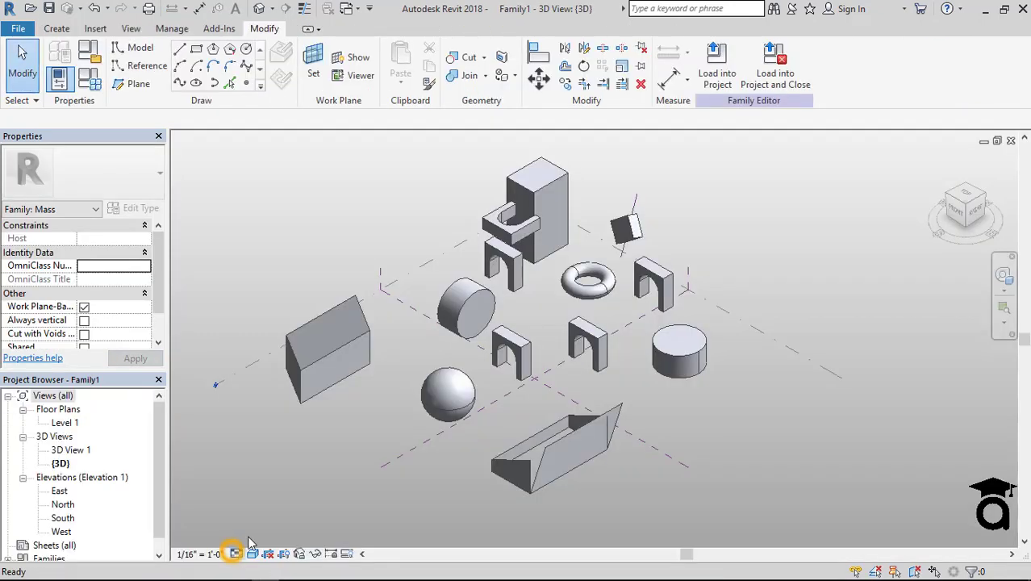
{"action": "left_click", "coordinate": [720, 84]}
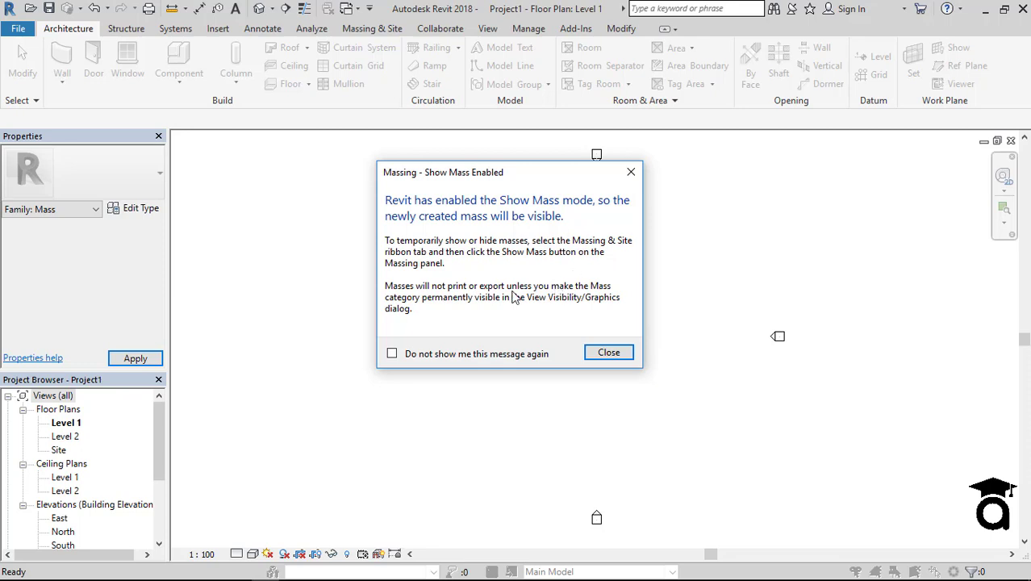
{"action": "left_click", "coordinate": [609, 354]}
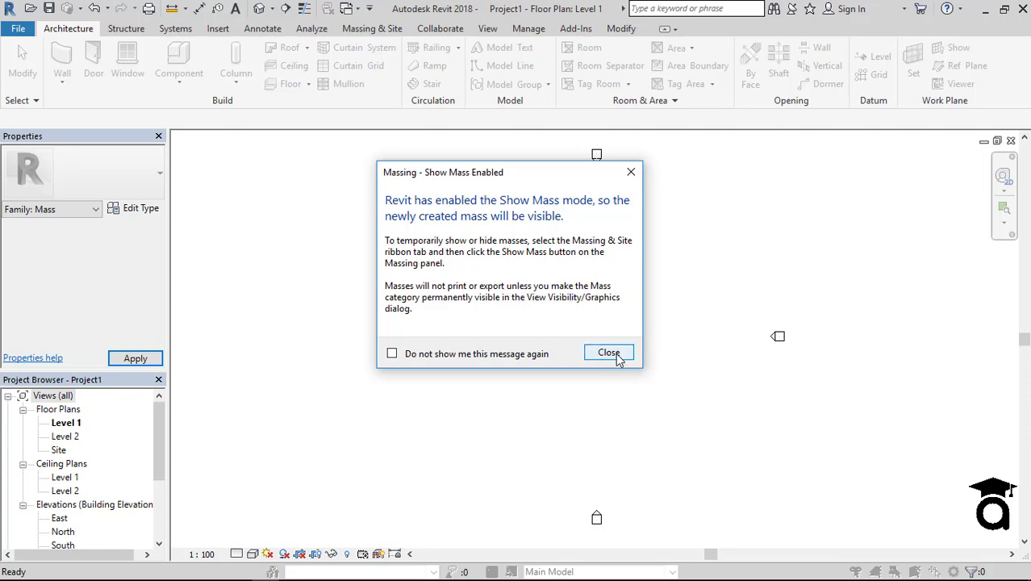
Step: Place one instance of the Family1 mass on the Level 1 work plane, around the middle of the elevation markers
{"action": "scroll", "coordinate": [545, 336], "scroll_direction": "down", "scroll_amount": 6}
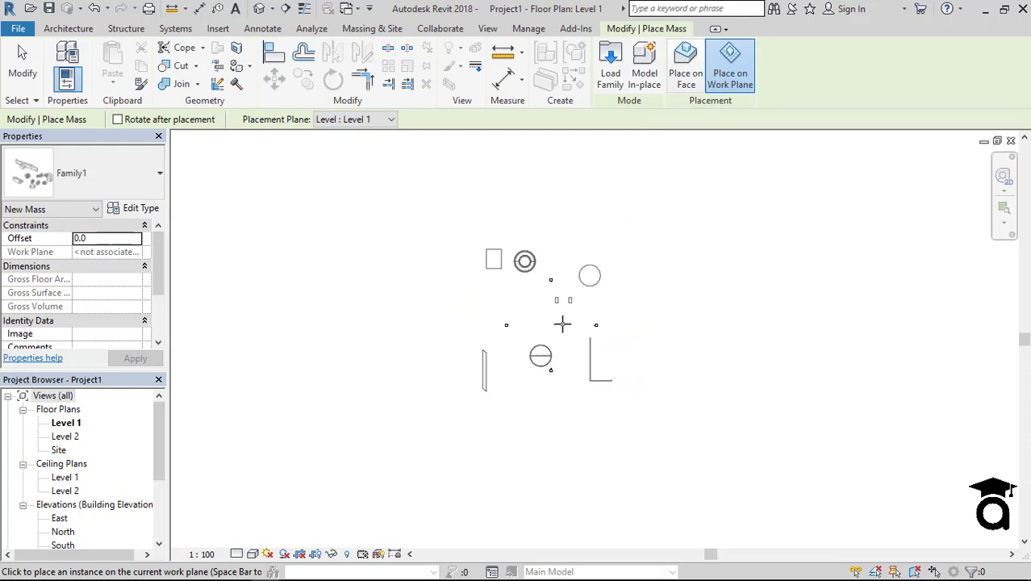
{"action": "left_click", "coordinate": [564, 328]}
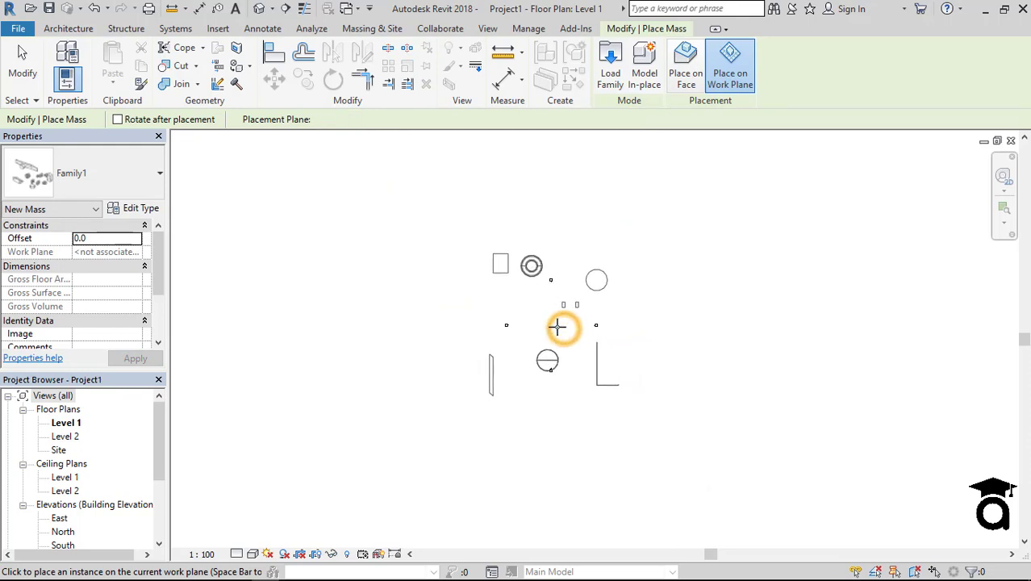
{"action": "scroll", "coordinate": [557, 325], "scroll_direction": "up", "scroll_amount": 5}
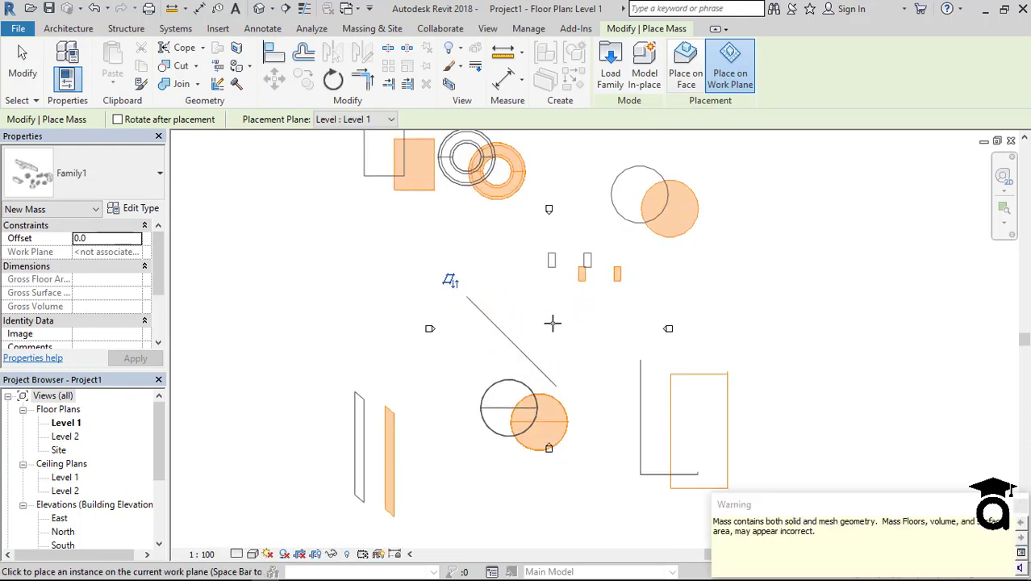
{"action": "key", "text": "Escape"}
{"action": "key", "text": "Escape"}
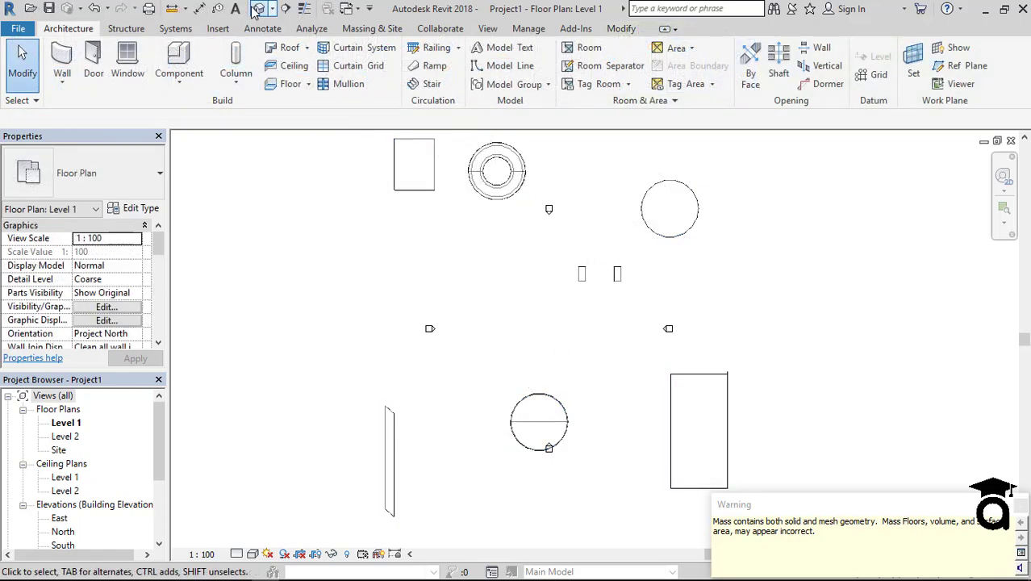
Step: Open the project's default 3D view and examine the placed Family1 mass from different angles
{"action": "left_click", "coordinate": [256, 9]}
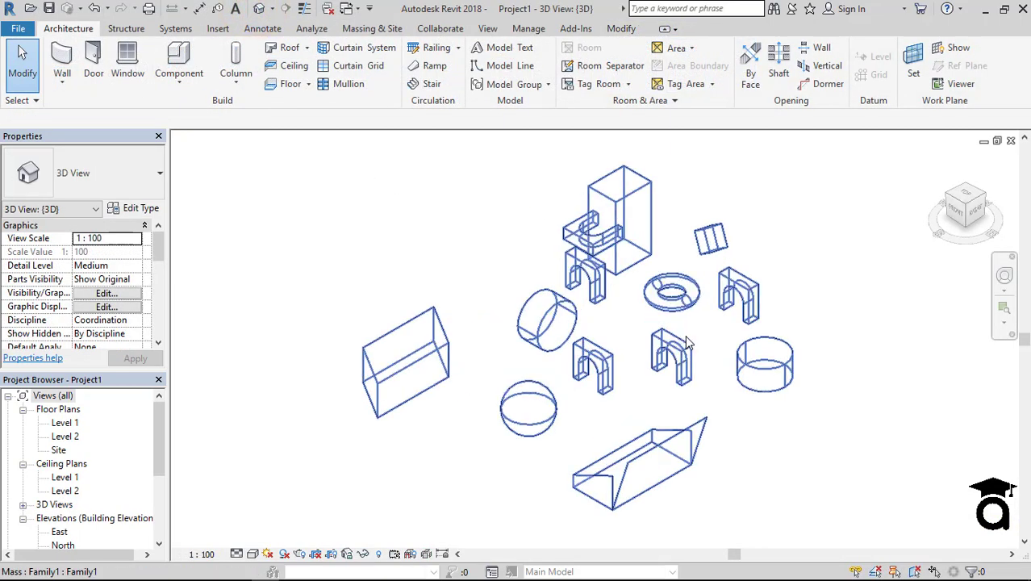
{"action": "middle_click_drag", "start_coordinate": [688, 343], "coordinate": [565, 363], "text": "shift"}
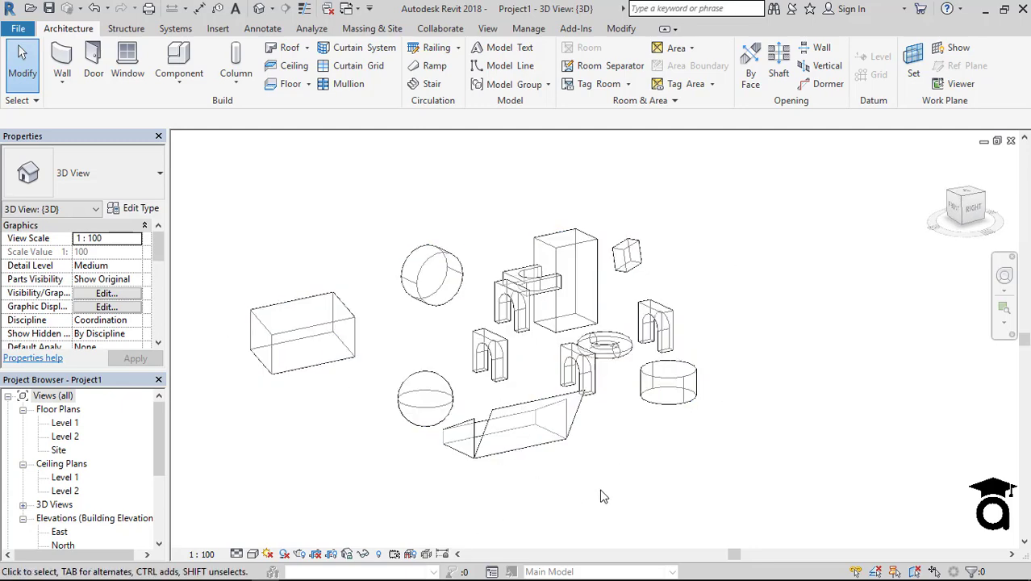
{"action": "middle_click_drag", "start_coordinate": [712, 467], "coordinate": [430, 485], "text": "shift"}
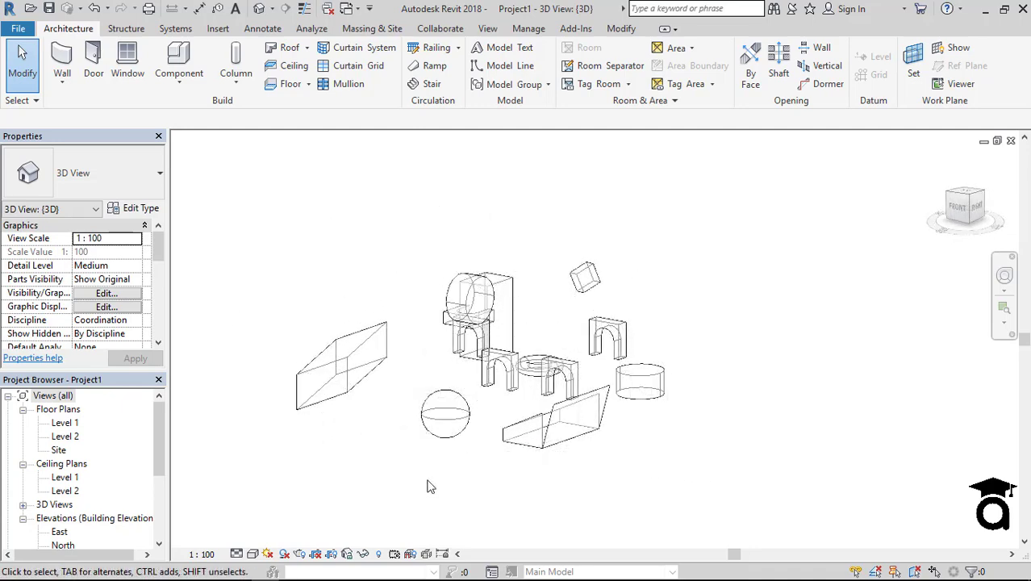